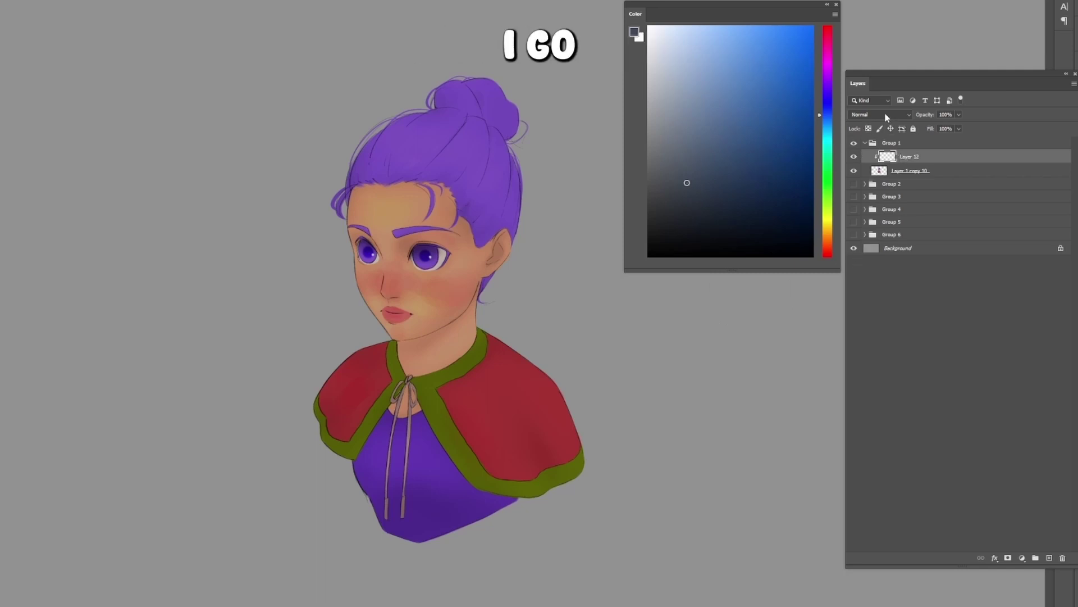
- Set Layer 12's blend mode to Multiply and toggle its clipping to the character layer below
{"action": "left_click", "coordinate": [886, 117]}
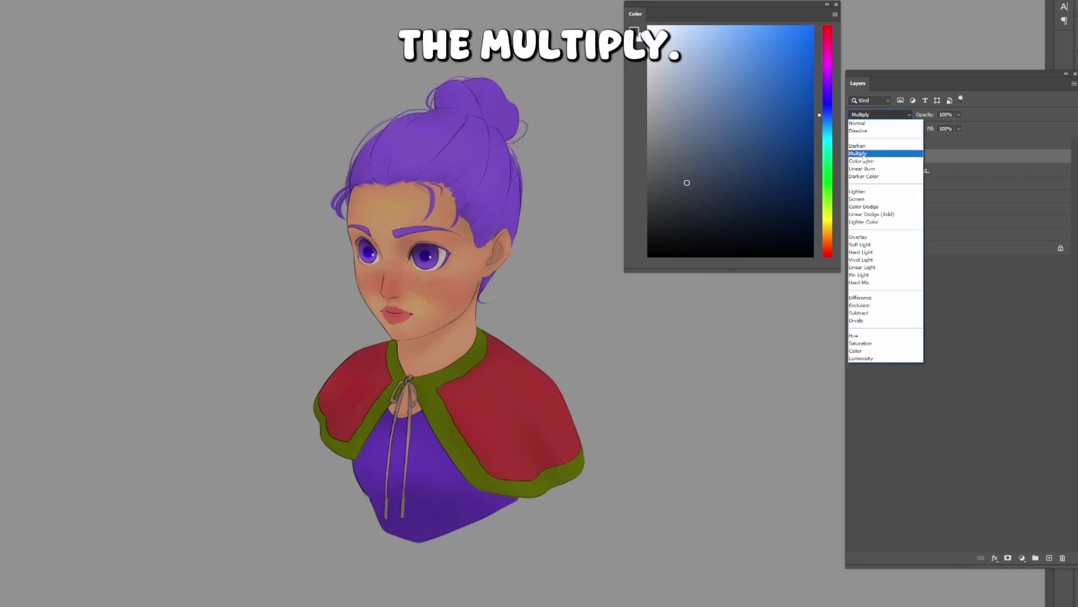
{"action": "left_click", "coordinate": [869, 154]}
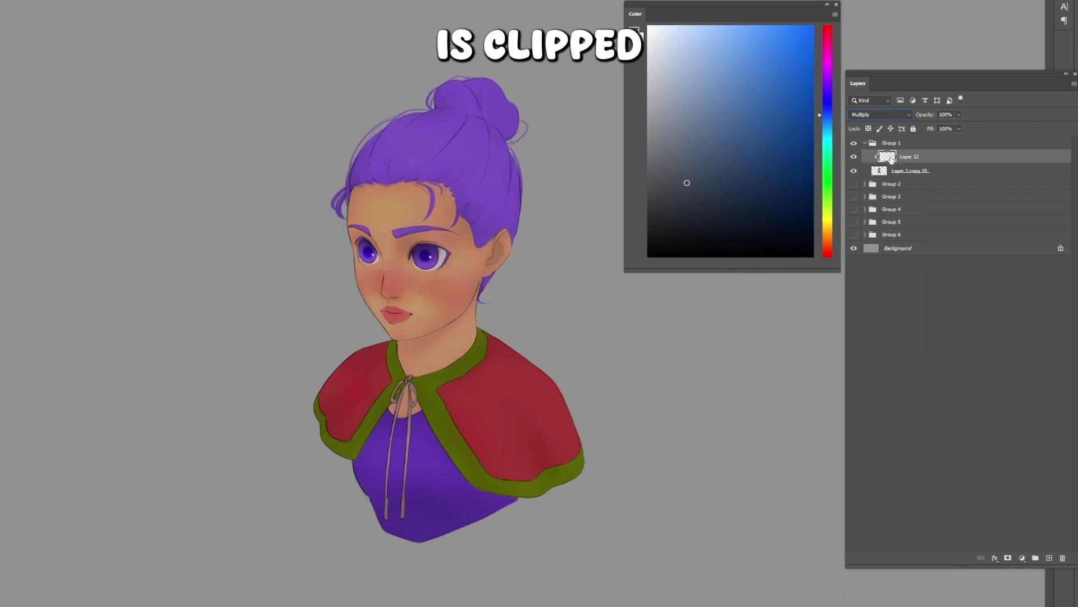
{"action": "key", "text": "alt"}
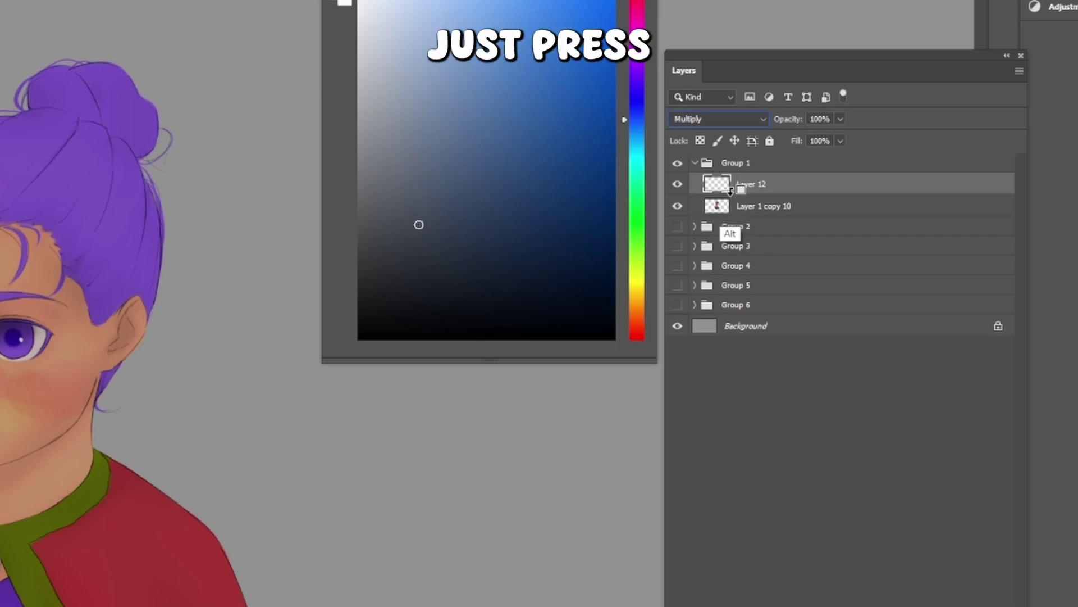
{"action": "left_click", "coordinate": [732, 191], "text": "alt"}
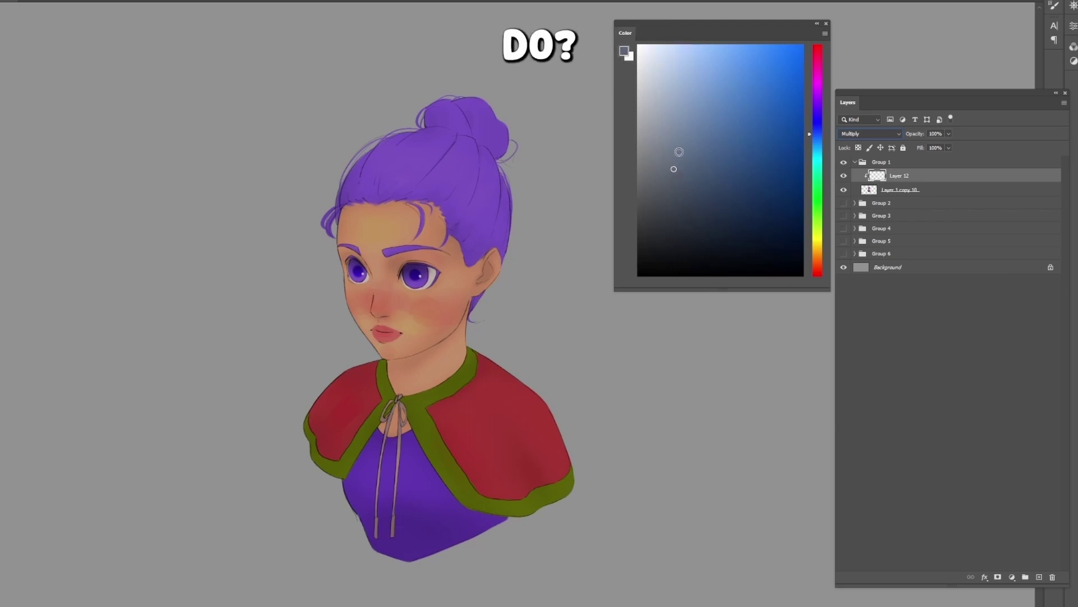
- Choose a muted grayish-blue paint colour and the Hard Round flow brush for shadows
{"action": "left_click", "coordinate": [678, 126]}
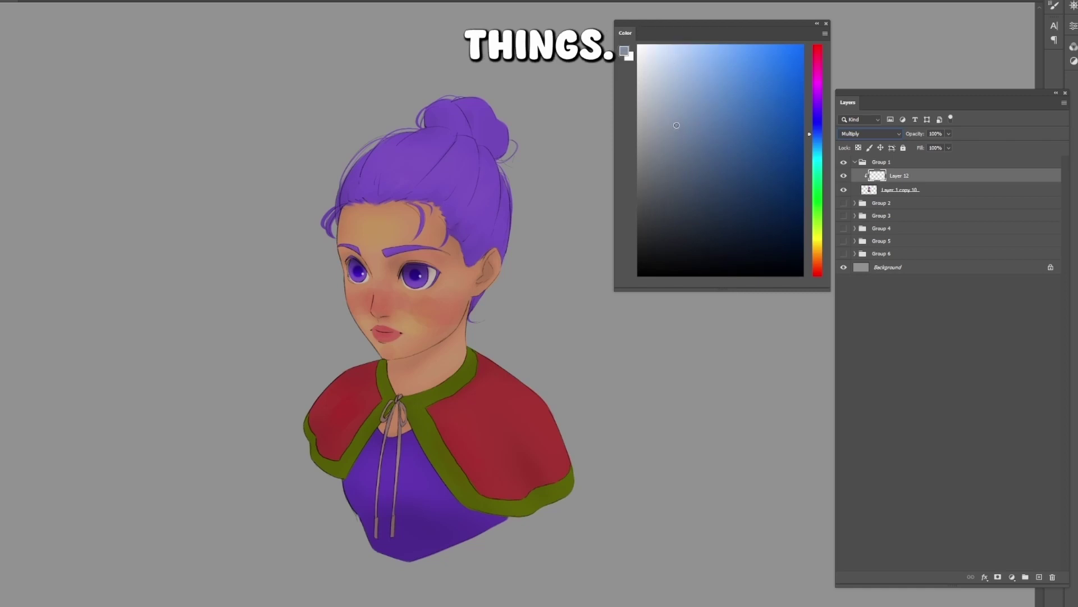
{"action": "left_click_drag", "start_coordinate": [679, 127], "coordinate": [681, 124]}
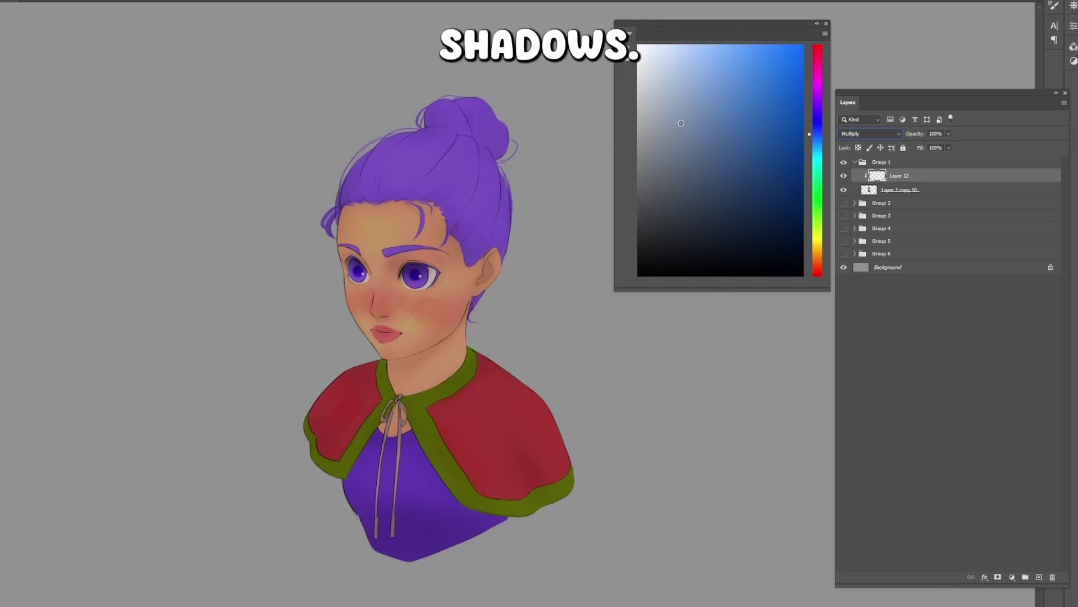
{"action": "left_click_drag", "start_coordinate": [454, 316], "coordinate": [439, 303]}
{"action": "right_click", "coordinate": [443, 226]}
{"action": "left_click", "coordinate": [719, 370]}
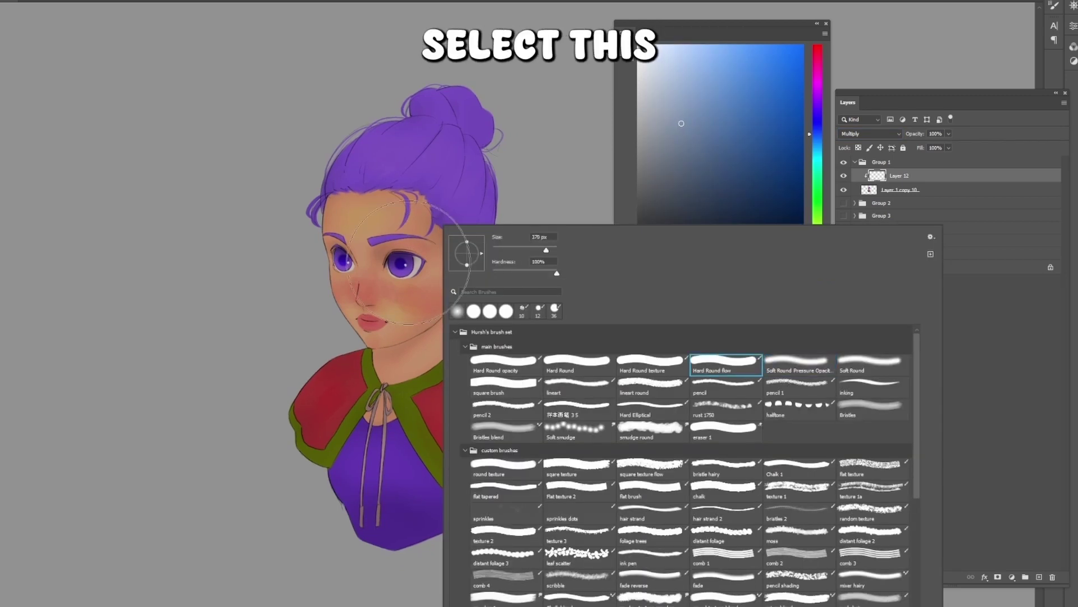
- Try painting a light-blue Multiply shadow across the lower face, neck and cape
{"action": "left_click_drag", "start_coordinate": [413, 248], "coordinate": [400, 258]}
{"action": "left_click_drag", "start_coordinate": [681, 78], "coordinate": [684, 70]}
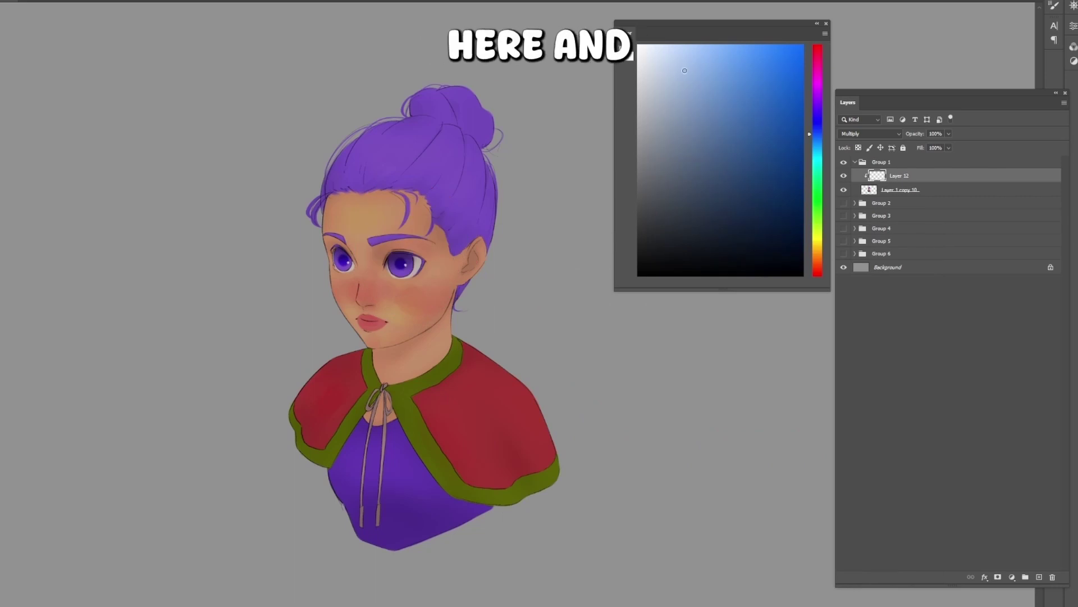
{"action": "mouse_move", "coordinate": [341, 393]}
{"action": "left_mouse_down"}
{"action": "mouse_move", "coordinate": [313, 444]}
{"action": "mouse_move", "coordinate": [494, 386]}
{"action": "mouse_move", "coordinate": [392, 410]}
{"action": "left_mouse_up"}
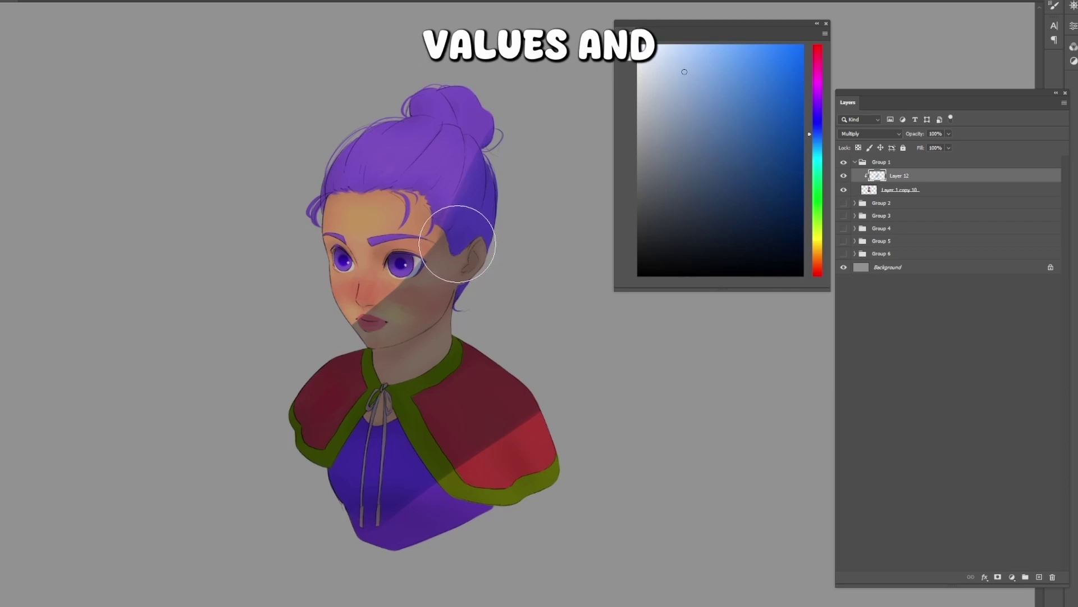
{"action": "key", "text": "ctrl+z"}
- Paint a pale grayish-blue shadow with a smaller brush over the back of the hair, ear, neck and clothing, and under the nose
{"action": "left_click", "coordinate": [438, 294]}
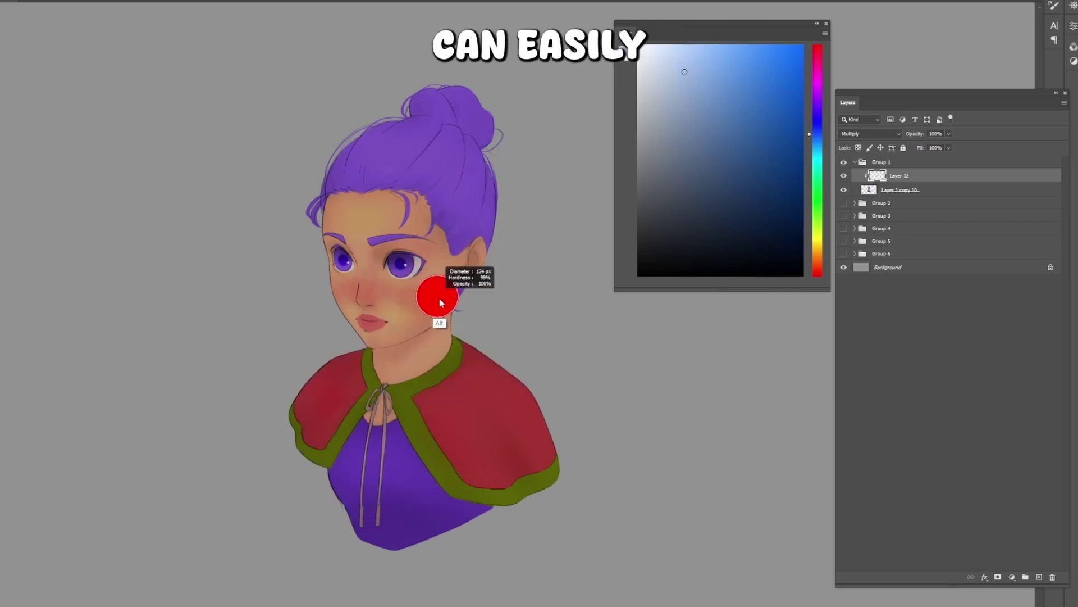
{"action": "left_click_drag", "start_coordinate": [681, 60], "coordinate": [674, 75]}
{"action": "right_click", "coordinate": [441, 299], "text": "alt"}
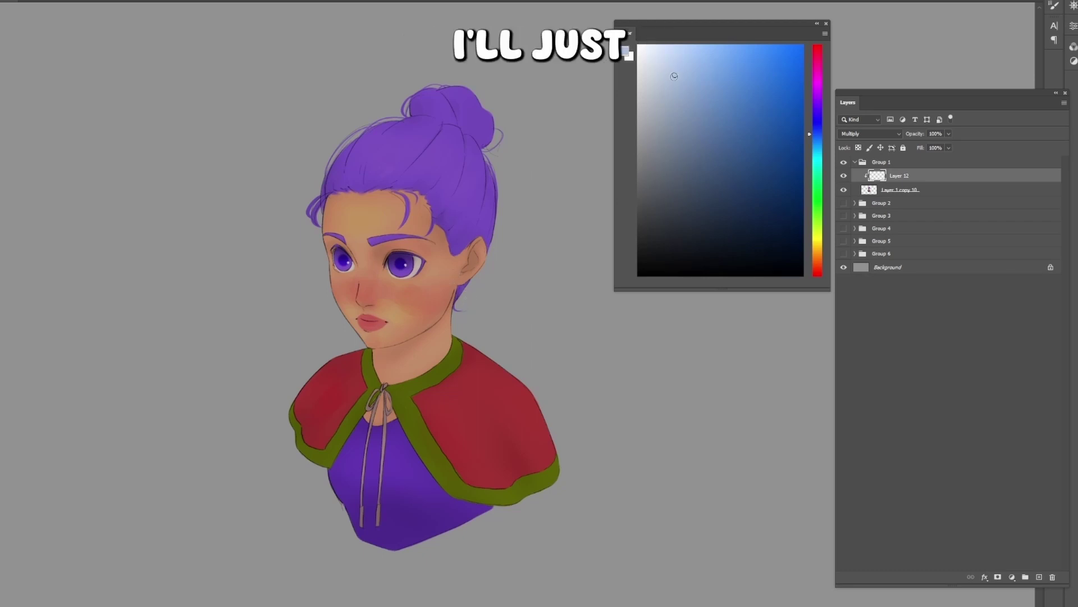
{"action": "left_click", "coordinate": [671, 93]}
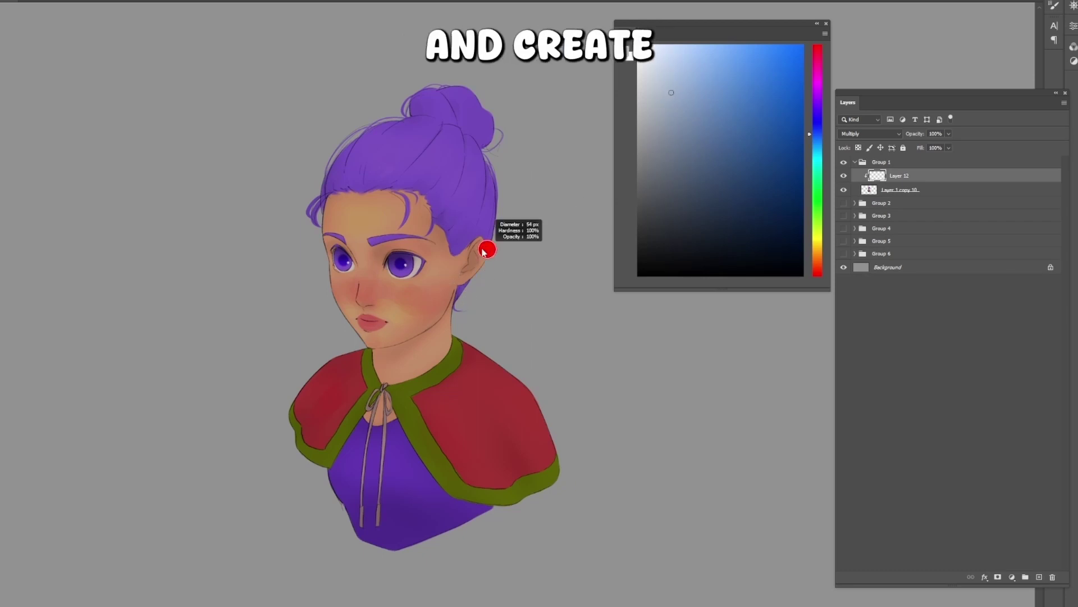
{"action": "left_click_drag", "start_coordinate": [481, 243], "coordinate": [475, 274]}
{"action": "left_click_drag", "start_coordinate": [483, 232], "coordinate": [500, 203]}
{"action": "mouse_move", "coordinate": [362, 306]}
{"action": "left_mouse_down"}
{"action": "mouse_move", "coordinate": [428, 361]}
{"action": "mouse_move", "coordinate": [365, 506]}
{"action": "mouse_move", "coordinate": [393, 498]}
{"action": "mouse_move", "coordinate": [388, 530]}
{"action": "left_mouse_up"}
{"action": "key", "text": "alt"}
{"action": "mouse_move", "coordinate": [493, 215]}
{"action": "left_mouse_down"}
{"action": "mouse_move", "coordinate": [308, 549]}
{"action": "mouse_move", "coordinate": [446, 337]}
{"action": "mouse_move", "coordinate": [430, 300]}
{"action": "left_mouse_up"}
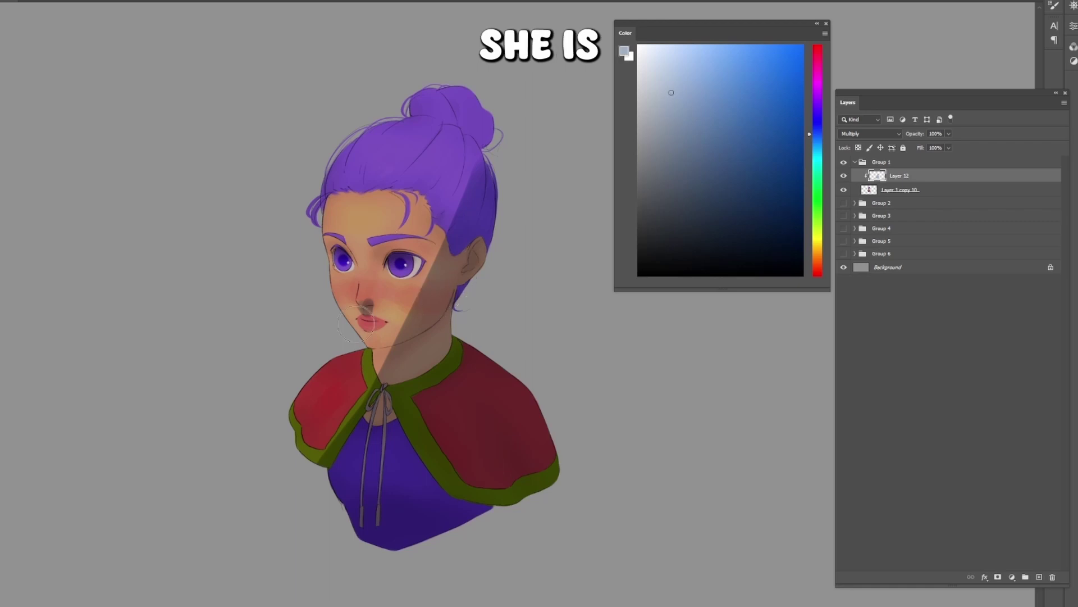
- Recolour the shadow by painting pale green over the shaded hair, cheek, neck, nose and clothing
{"action": "left_click", "coordinate": [818, 183]}
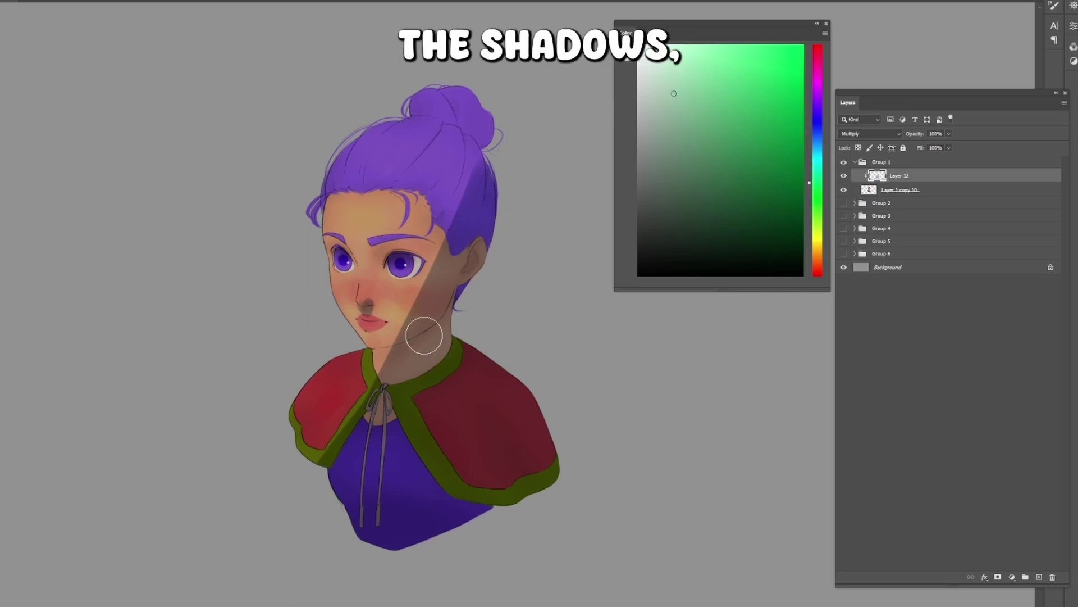
{"action": "left_click_drag", "start_coordinate": [451, 294], "coordinate": [473, 295]}
{"action": "mouse_move", "coordinate": [509, 197]}
{"action": "left_mouse_down"}
{"action": "mouse_move", "coordinate": [455, 342]}
{"action": "mouse_move", "coordinate": [396, 449]}
{"action": "mouse_move", "coordinate": [480, 285]}
{"action": "mouse_move", "coordinate": [544, 382]}
{"action": "mouse_move", "coordinate": [475, 491]}
{"action": "mouse_move", "coordinate": [462, 336]}
{"action": "mouse_move", "coordinate": [405, 409]}
{"action": "mouse_move", "coordinate": [490, 260]}
{"action": "mouse_move", "coordinate": [409, 424]}
{"action": "left_mouse_up"}
{"action": "left_click_drag", "start_coordinate": [409, 362], "coordinate": [381, 364]}
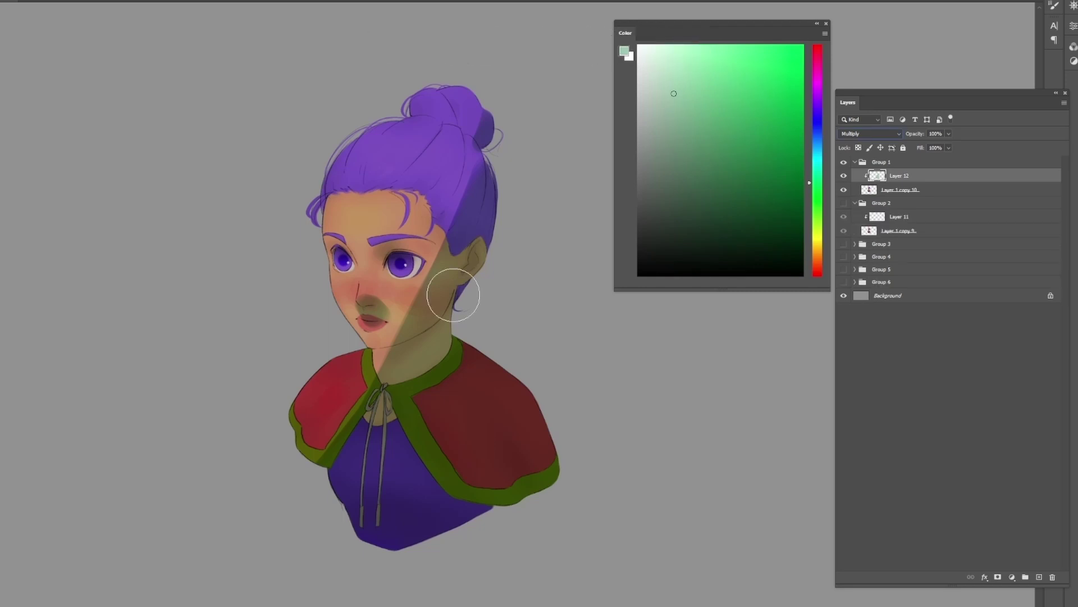
- Set the shadow layer's blend mode to Color Burn and paint a darker green over the hair bun, side of the face and cape
{"action": "left_click", "coordinate": [883, 134]}
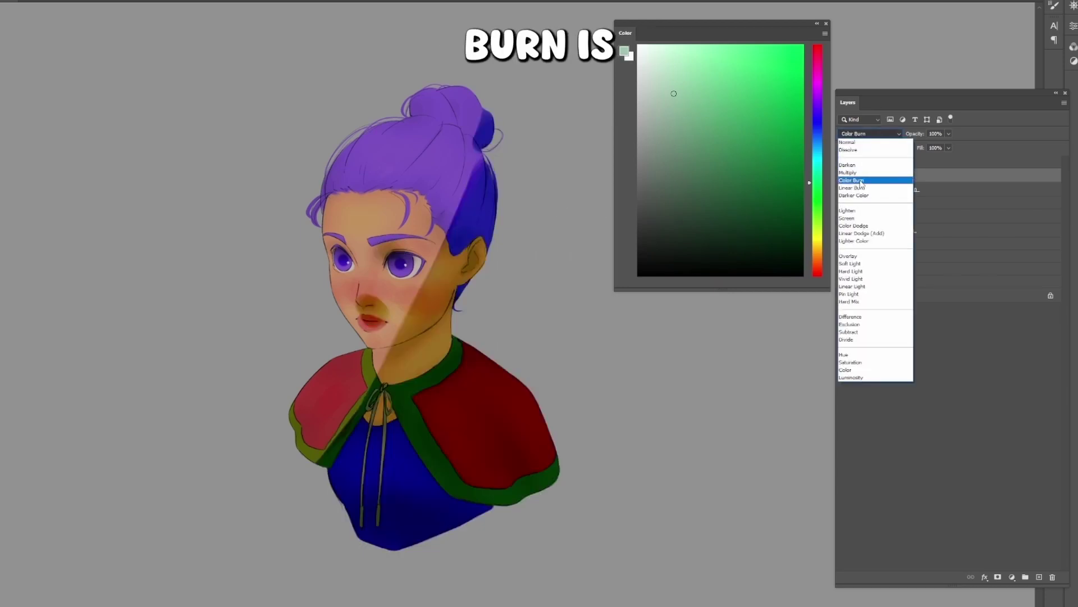
{"action": "left_click", "coordinate": [861, 181]}
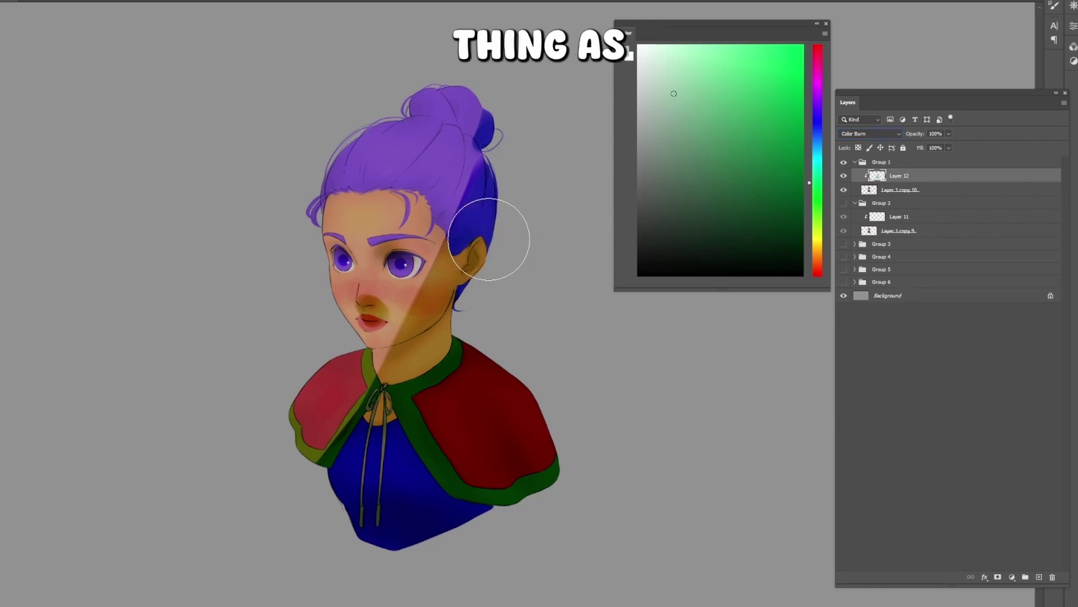
{"action": "left_click_drag", "start_coordinate": [487, 239], "coordinate": [494, 238]}
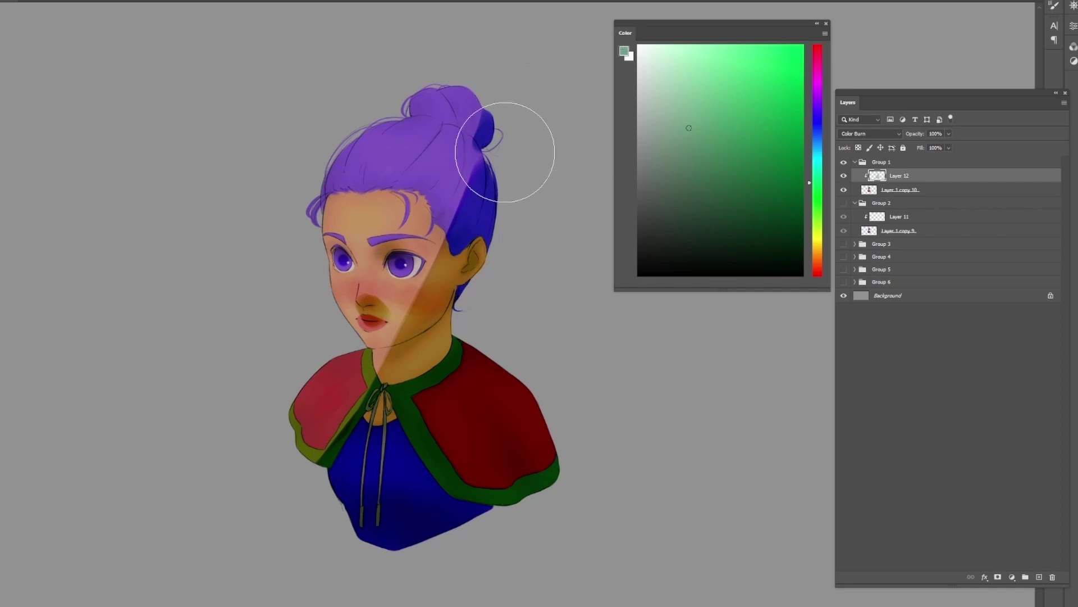
{"action": "mouse_move", "coordinate": [505, 152]}
{"action": "left_mouse_down"}
{"action": "mouse_move", "coordinate": [430, 370]}
{"action": "mouse_move", "coordinate": [369, 456]}
{"action": "mouse_move", "coordinate": [420, 472]}
{"action": "mouse_move", "coordinate": [450, 533]}
{"action": "mouse_move", "coordinate": [485, 403]}
{"action": "mouse_move", "coordinate": [453, 391]}
{"action": "mouse_move", "coordinate": [279, 479]}
{"action": "mouse_move", "coordinate": [457, 390]}
{"action": "mouse_move", "coordinate": [490, 475]}
{"action": "mouse_move", "coordinate": [402, 398]}
{"action": "mouse_move", "coordinate": [360, 398]}
{"action": "mouse_move", "coordinate": [313, 456]}
{"action": "mouse_move", "coordinate": [426, 356]}
{"action": "left_mouse_up"}
{"action": "left_click_drag", "start_coordinate": [463, 116], "coordinate": [484, 108]}
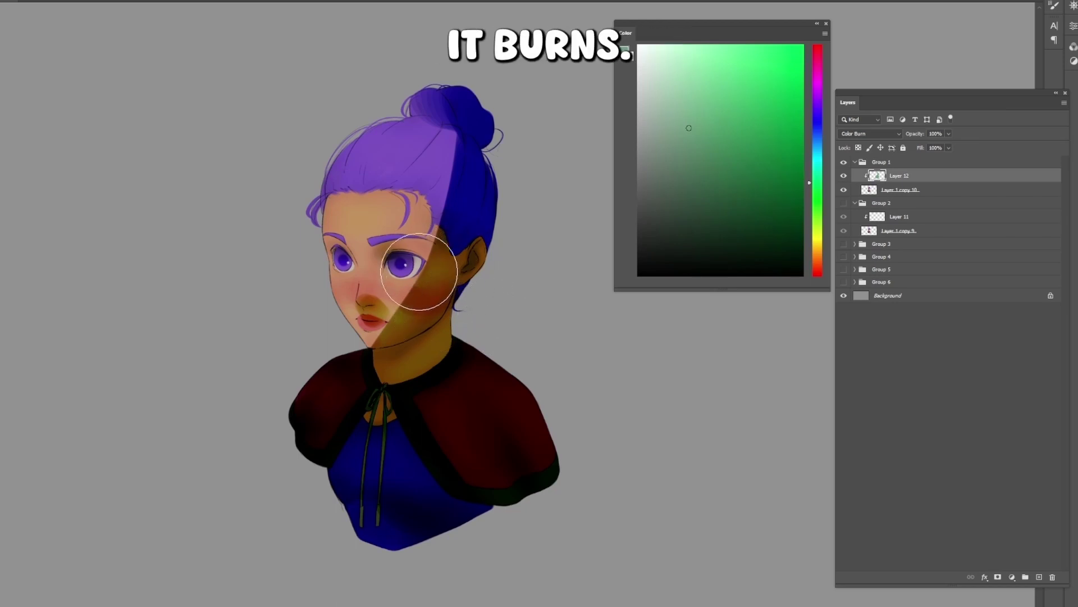
- Choose an even darker green and paint over the shaded hair beside the ear
{"action": "key", "text": "alt"}
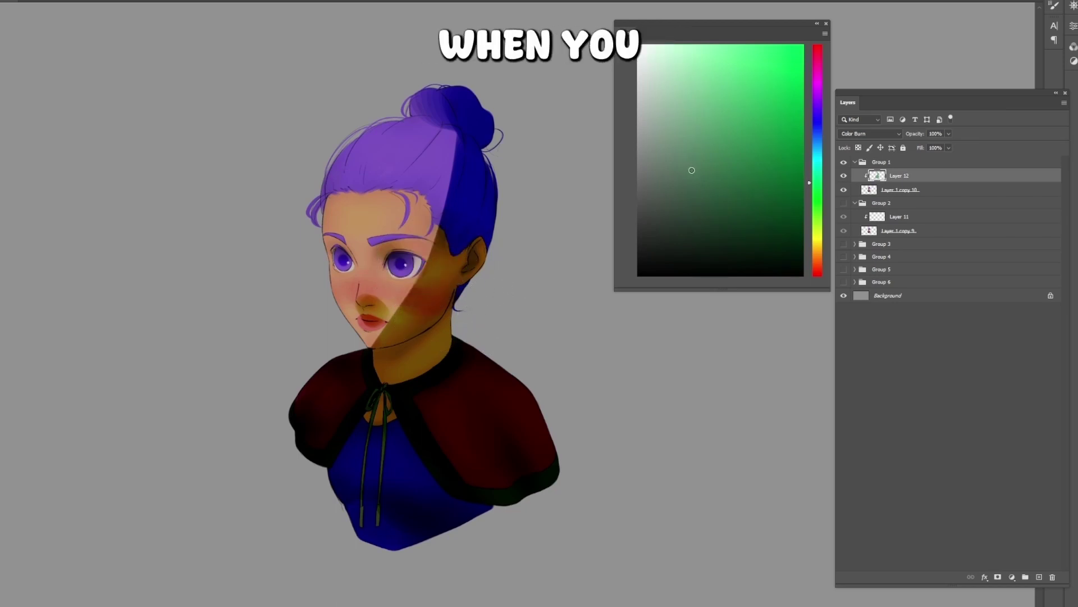
{"action": "left_click", "coordinate": [691, 175]}
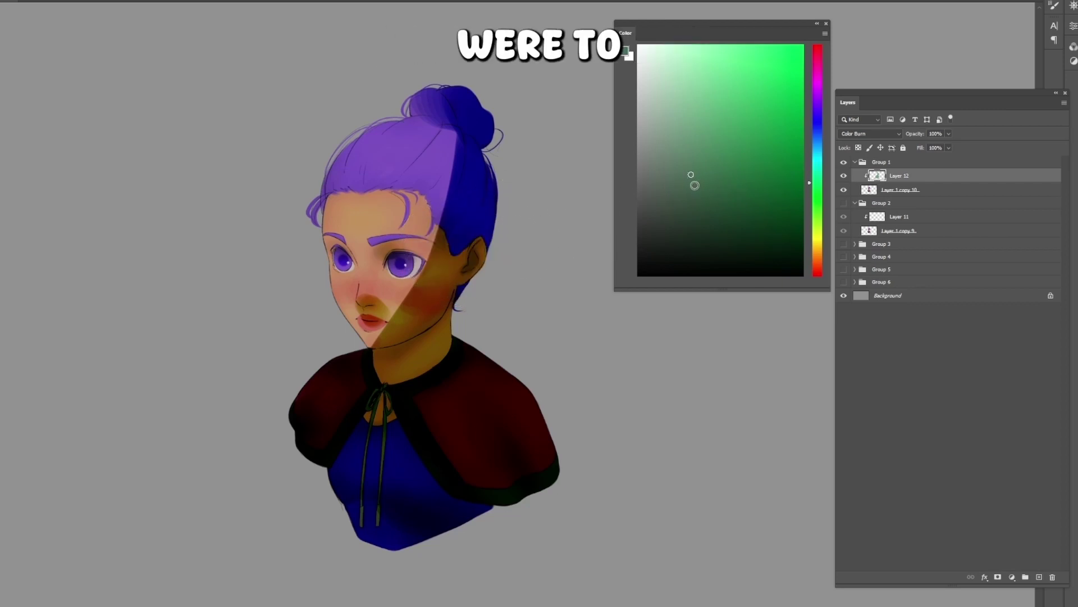
{"action": "left_click", "coordinate": [698, 193]}
{"action": "mouse_move", "coordinate": [498, 253]}
{"action": "left_mouse_down"}
{"action": "mouse_move", "coordinate": [477, 154]}
{"action": "mouse_move", "coordinate": [440, 249]}
{"action": "mouse_move", "coordinate": [466, 311]}
{"action": "mouse_move", "coordinate": [426, 149]}
{"action": "mouse_move", "coordinate": [385, 264]}
{"action": "mouse_move", "coordinate": [454, 302]}
{"action": "mouse_move", "coordinate": [504, 359]}
{"action": "mouse_move", "coordinate": [511, 396]}
{"action": "mouse_move", "coordinate": [443, 471]}
{"action": "mouse_move", "coordinate": [416, 419]}
{"action": "mouse_move", "coordinate": [481, 205]}
{"action": "left_mouse_up"}
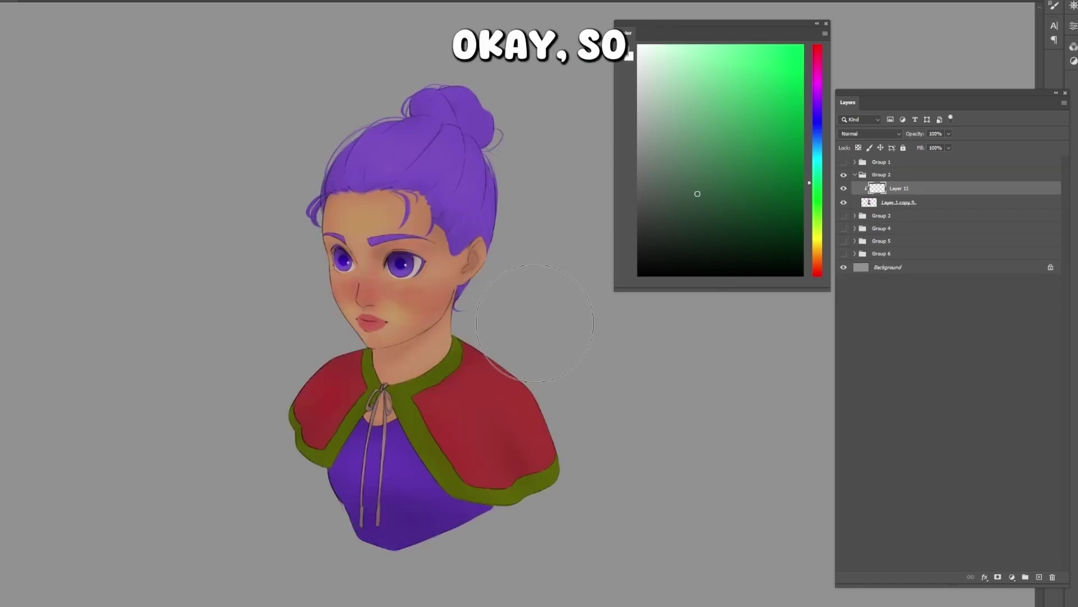
- Set Layer 11's blend mode to Screen and choose a pale yellow paint colour
{"action": "left_click", "coordinate": [867, 132]}
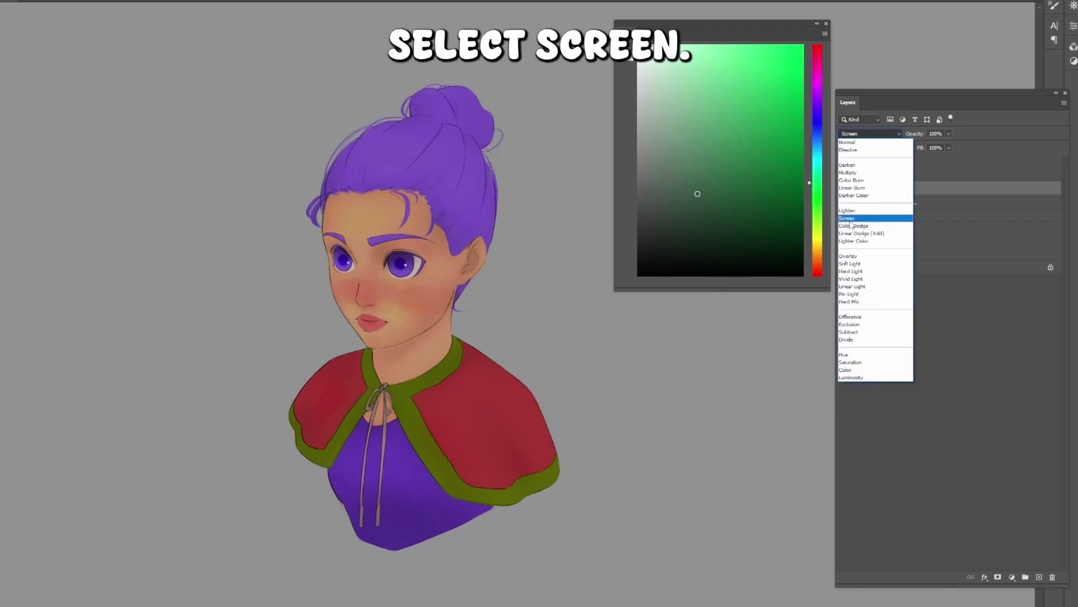
{"action": "left_click", "coordinate": [851, 219]}
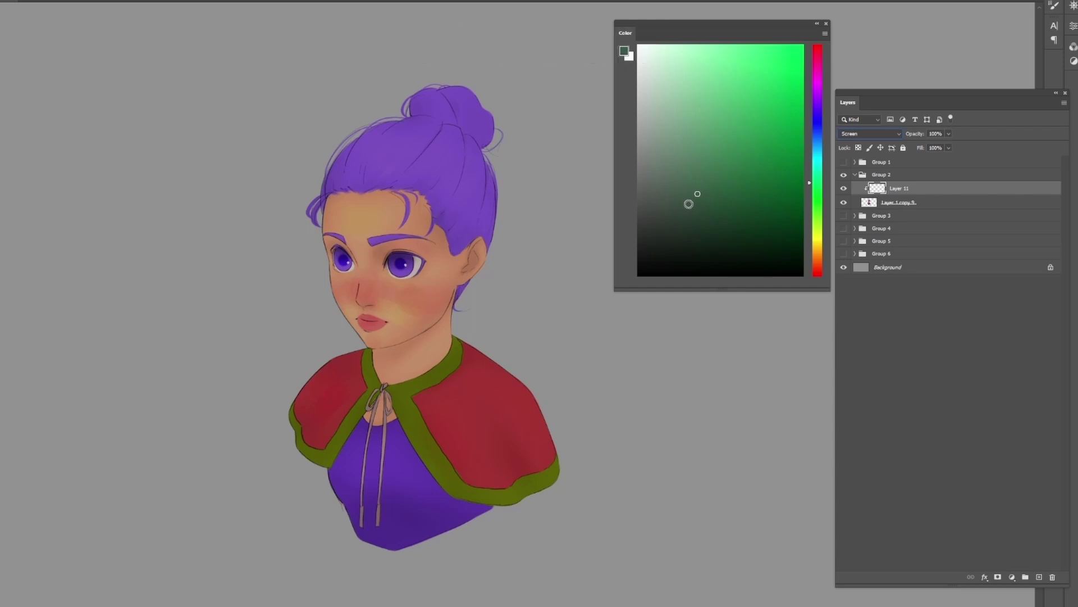
{"action": "left_click", "coordinate": [818, 241]}
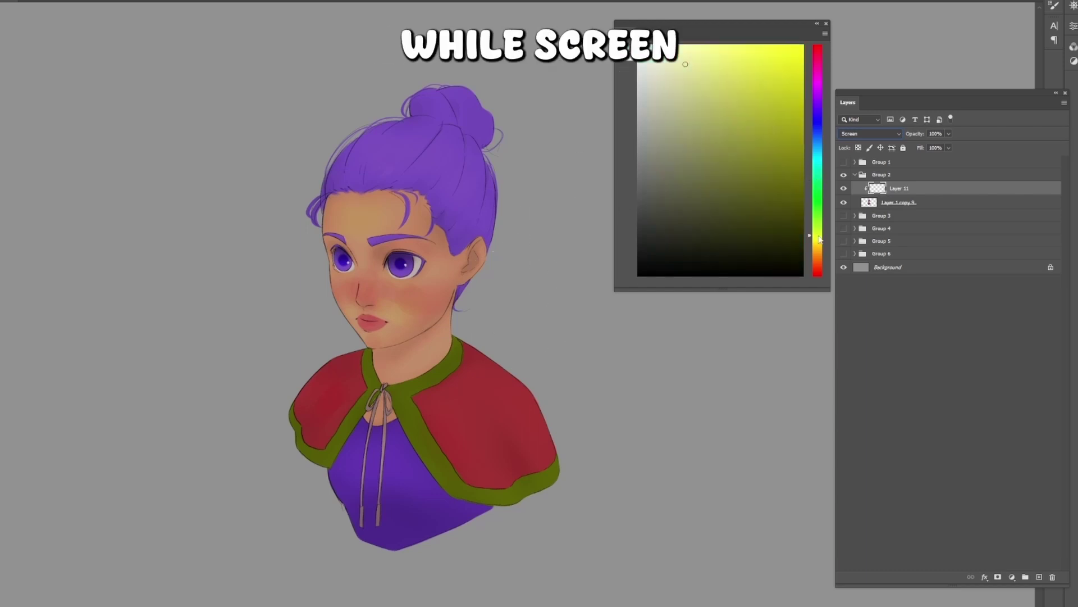
{"action": "left_click", "coordinate": [685, 64]}
- Try pale and grayer yellow light strokes over the front of the hair, face and cape
{"action": "left_click_drag", "start_coordinate": [373, 134], "coordinate": [302, 322]}
{"action": "key", "text": "ctrl+z"}
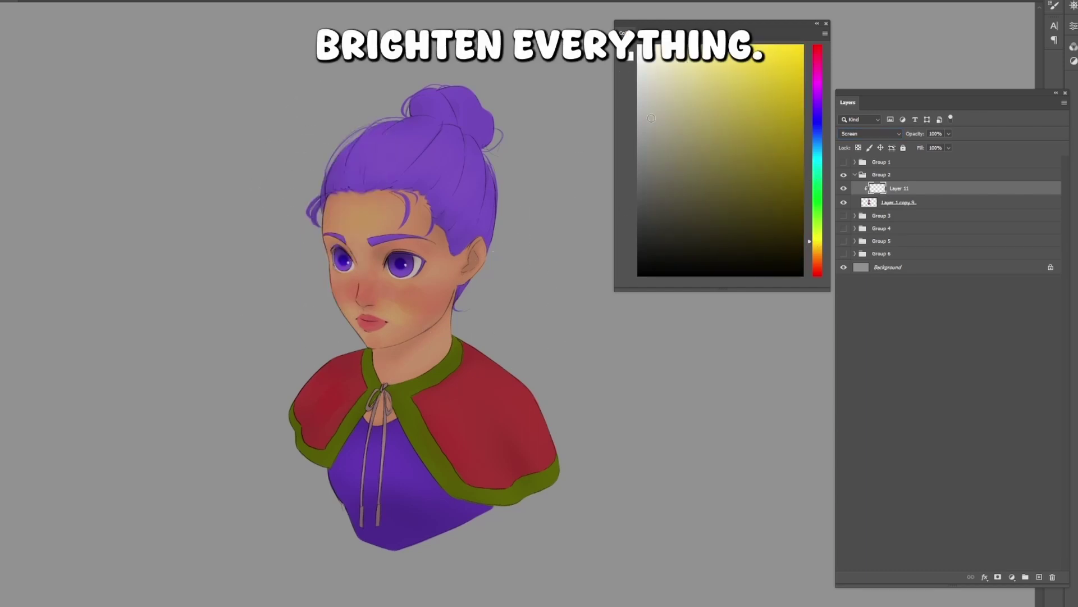
{"action": "left_click", "coordinate": [679, 104]}
{"action": "mouse_move", "coordinate": [315, 189]}
{"action": "left_mouse_down"}
{"action": "mouse_move", "coordinate": [313, 325]}
{"action": "mouse_move", "coordinate": [275, 404]}
{"action": "mouse_move", "coordinate": [301, 376]}
{"action": "mouse_move", "coordinate": [321, 220]}
{"action": "mouse_move", "coordinate": [377, 104]}
{"action": "mouse_move", "coordinate": [408, 82]}
{"action": "left_mouse_up"}
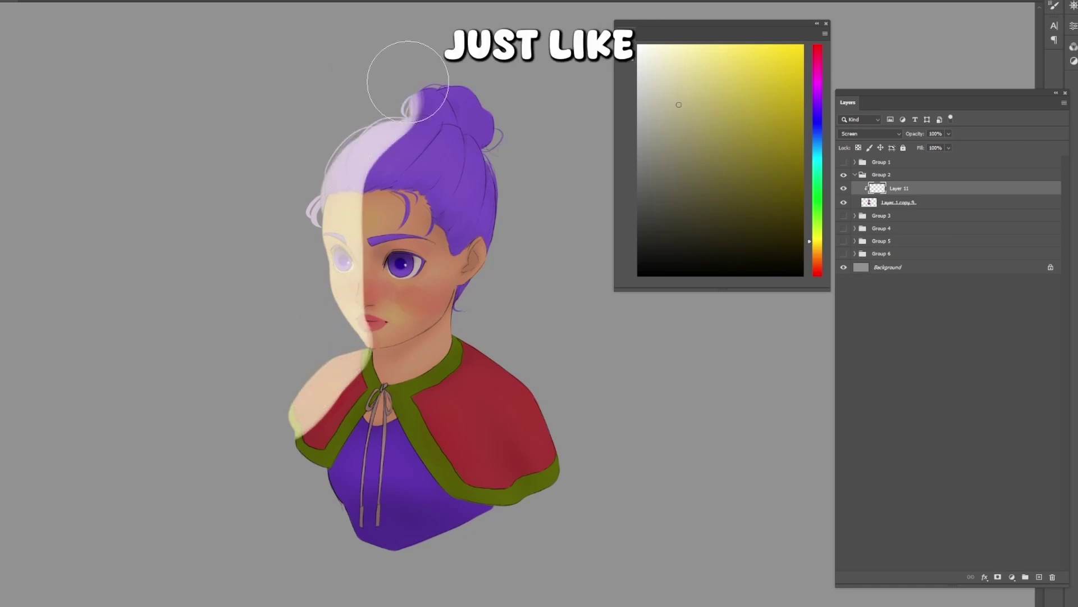
{"action": "key", "text": "ctrl+z"}
- Paint a pale grayish-yellow light over the front of the hair, face and cape on the Screen layer
{"action": "left_click", "coordinate": [667, 92]}
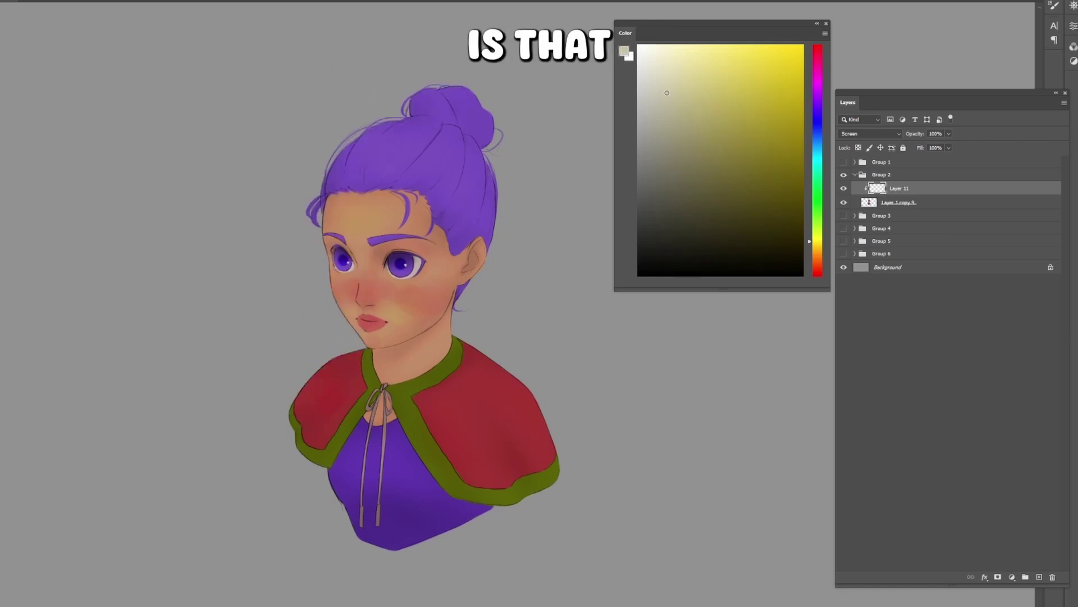
{"action": "mouse_move", "coordinate": [417, 87]}
{"action": "left_mouse_down"}
{"action": "mouse_move", "coordinate": [377, 117]}
{"action": "mouse_move", "coordinate": [301, 206]}
{"action": "mouse_move", "coordinate": [307, 229]}
{"action": "left_mouse_up"}
{"action": "mouse_move", "coordinate": [334, 187]}
{"action": "left_mouse_down"}
{"action": "mouse_move", "coordinate": [321, 266]}
{"action": "mouse_move", "coordinate": [341, 329]}
{"action": "left_mouse_up"}
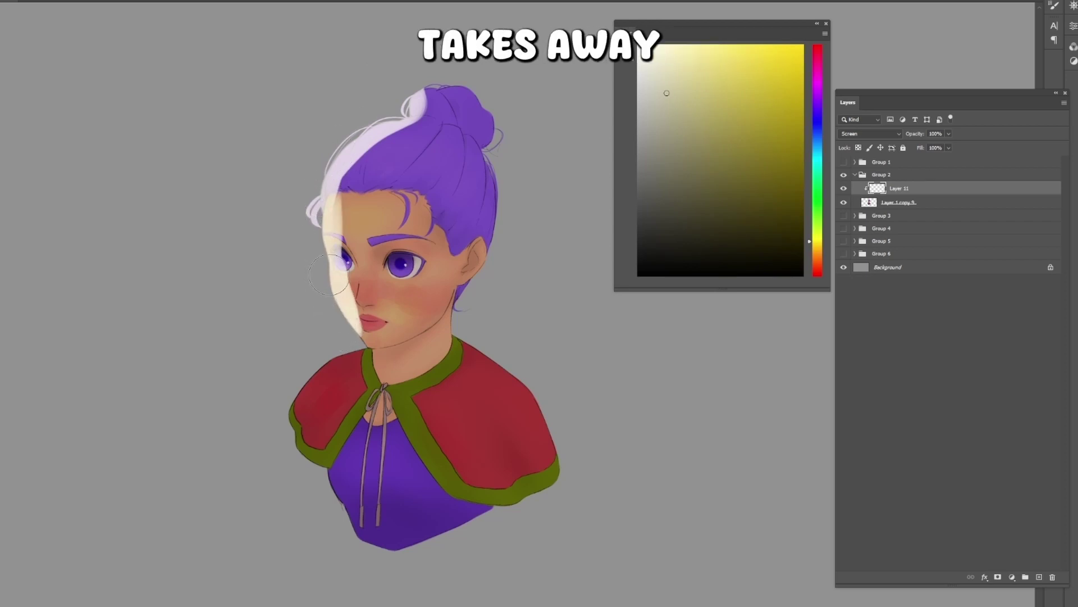
{"action": "mouse_move", "coordinate": [329, 275]}
{"action": "left_mouse_down"}
{"action": "mouse_move", "coordinate": [348, 341]}
{"action": "mouse_move", "coordinate": [303, 443]}
{"action": "left_mouse_up"}
{"action": "left_click_drag", "start_coordinate": [348, 148], "coordinate": [337, 281]}
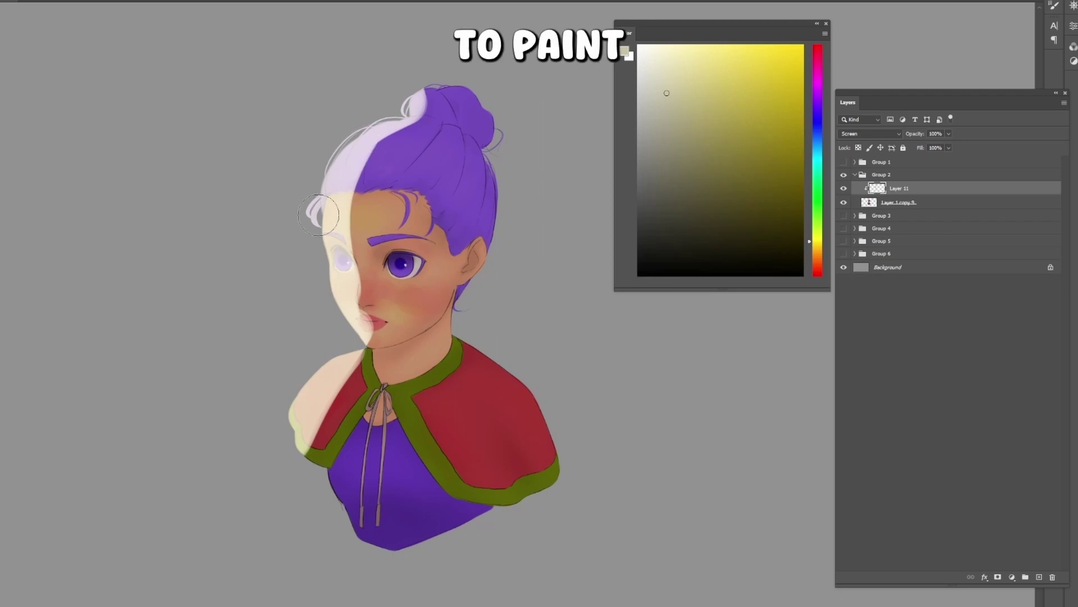
{"action": "left_click_drag", "start_coordinate": [319, 215], "coordinate": [348, 145]}
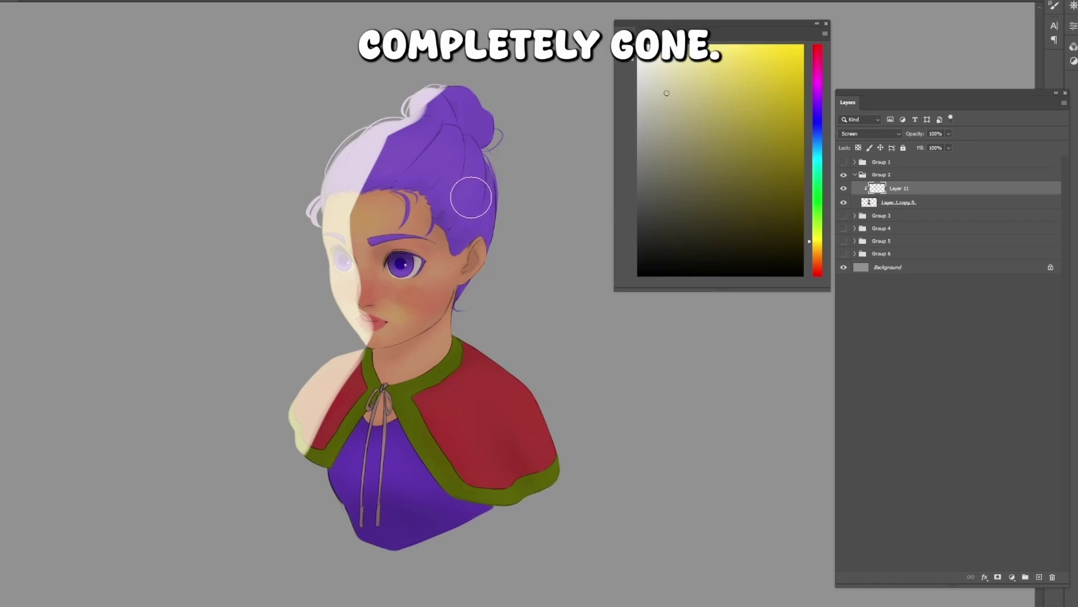
- Choose a pale orange and paint it over the lit side of the face and hair
{"action": "left_click", "coordinate": [332, 387], "text": "alt"}
{"action": "mouse_move", "coordinate": [337, 250]}
{"action": "left_mouse_down"}
{"action": "mouse_move", "coordinate": [349, 197]}
{"action": "mouse_move", "coordinate": [414, 98]}
{"action": "left_mouse_up"}
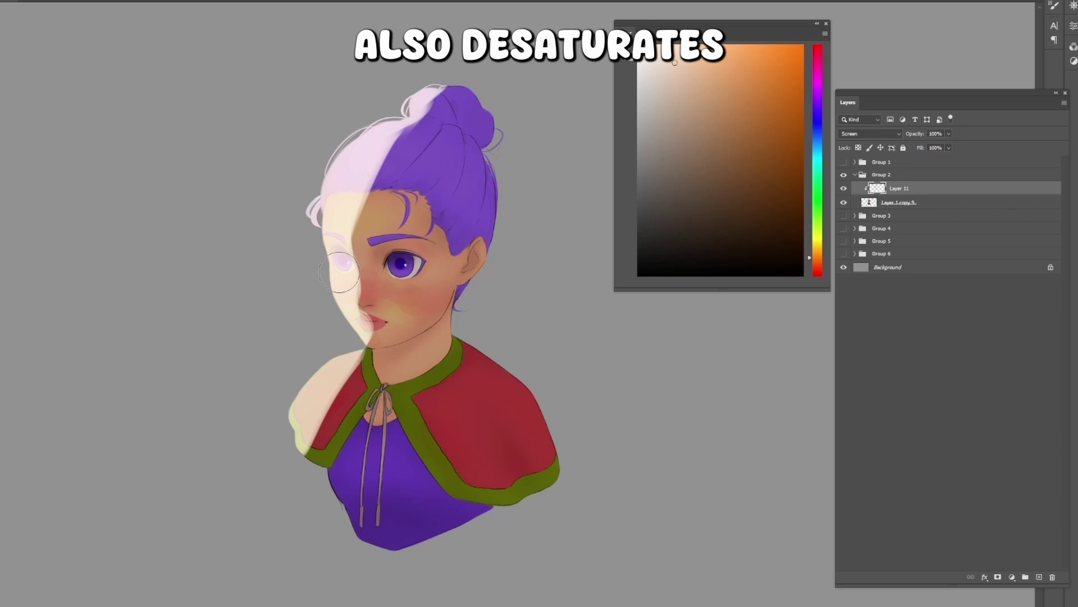
{"action": "mouse_move", "coordinate": [468, 96]}
{"action": "left_mouse_down"}
{"action": "mouse_move", "coordinate": [386, 140]}
{"action": "mouse_move", "coordinate": [355, 179]}
{"action": "mouse_move", "coordinate": [322, 306]}
{"action": "mouse_move", "coordinate": [347, 377]}
{"action": "mouse_move", "coordinate": [295, 444]}
{"action": "left_mouse_up"}
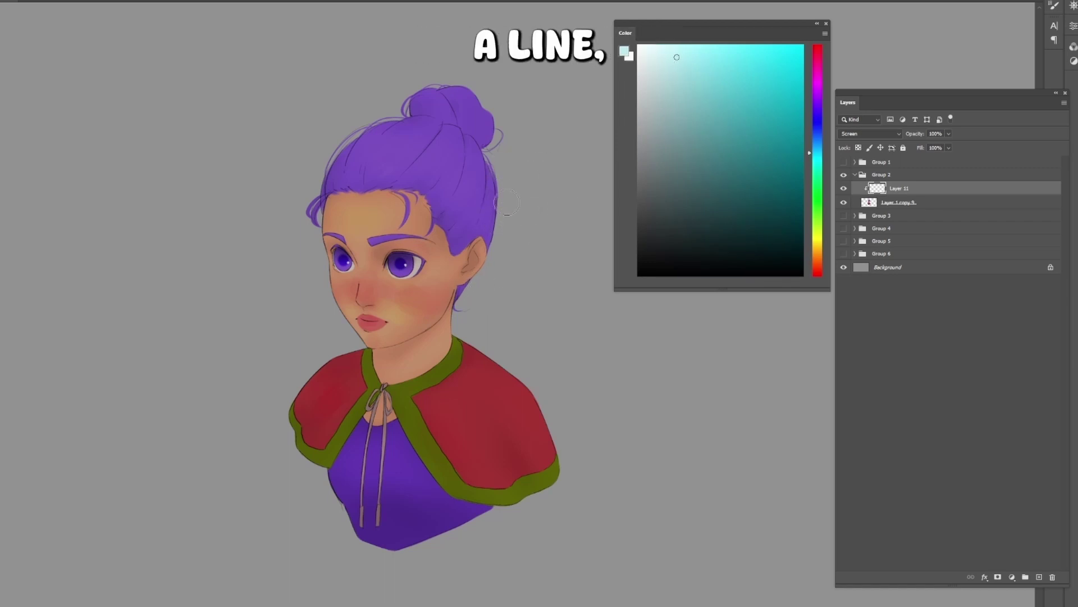
- Paint a thin pale cyan rim light along the back of the hair, ear and neck on the Screen layer
{"action": "right_click", "coordinate": [495, 178], "text": "alt"}
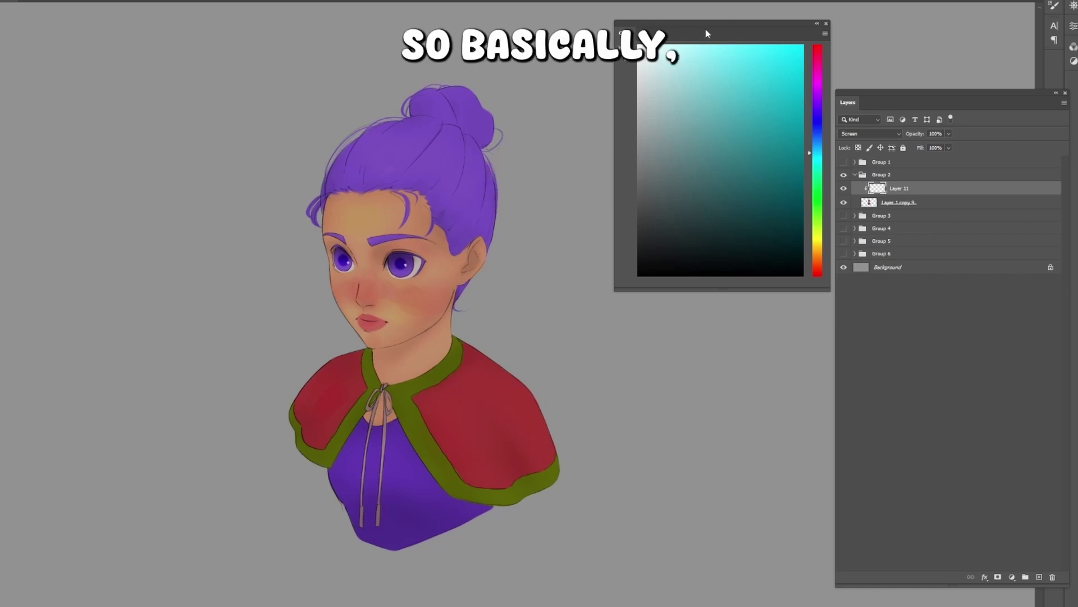
{"action": "left_click", "coordinate": [671, 72]}
{"action": "mouse_move", "coordinate": [494, 222]}
{"action": "left_mouse_down"}
{"action": "mouse_move", "coordinate": [492, 167]}
{"action": "mouse_move", "coordinate": [487, 257]}
{"action": "mouse_move", "coordinate": [441, 356]}
{"action": "left_mouse_up"}
{"action": "key", "text": "ctrl+z"}
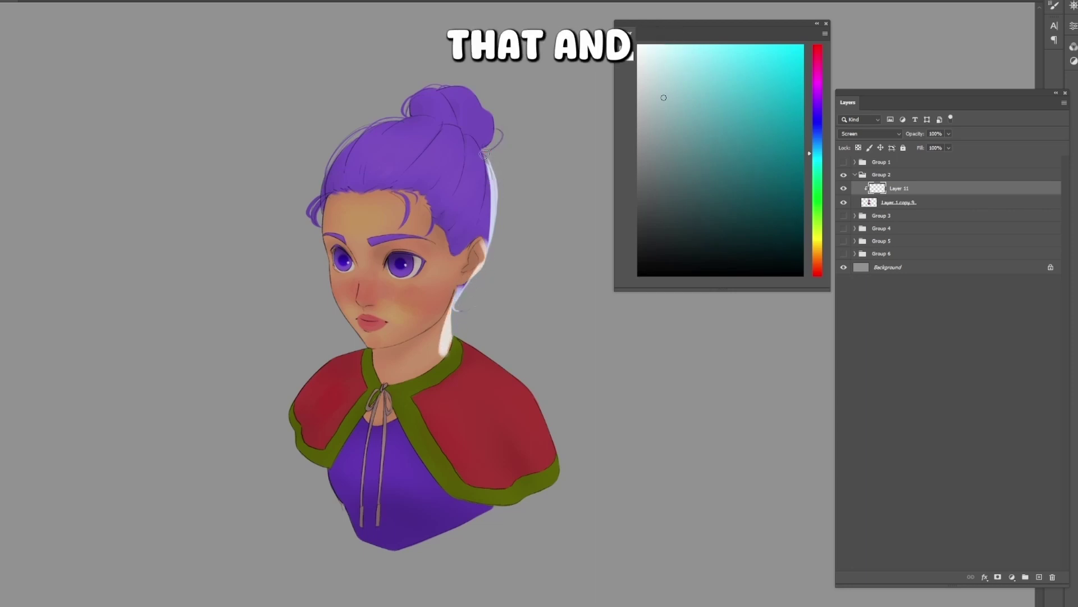
- Extend the pale cyan rim light over the bun, back of the hair and outer edge of the cape on the Screen layer
{"action": "left_click_drag", "start_coordinate": [493, 114], "coordinate": [485, 147]}
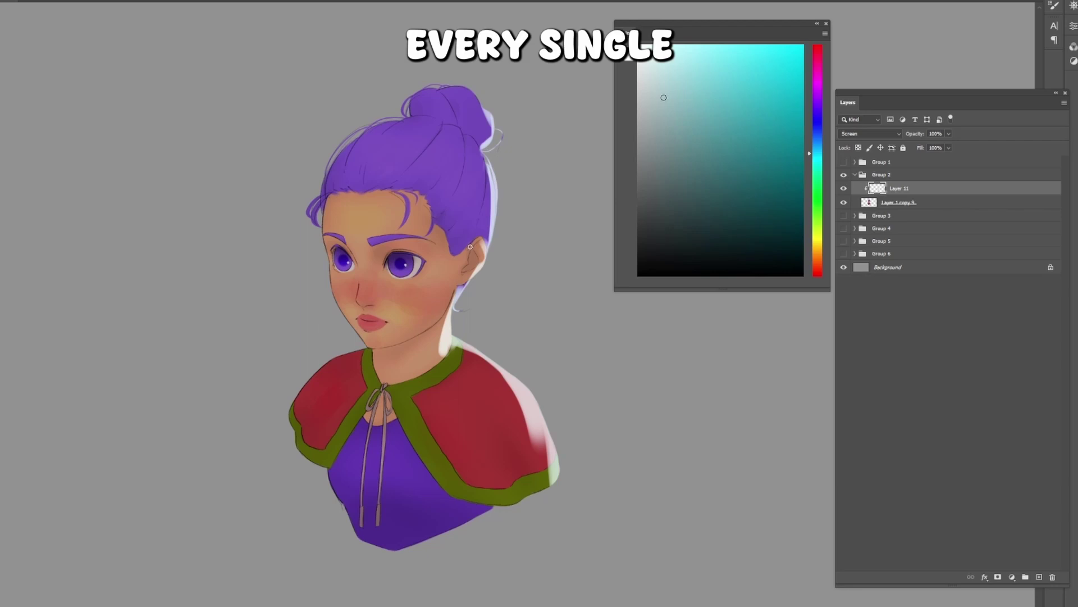
{"action": "left_click_drag", "start_coordinate": [470, 249], "coordinate": [485, 244]}
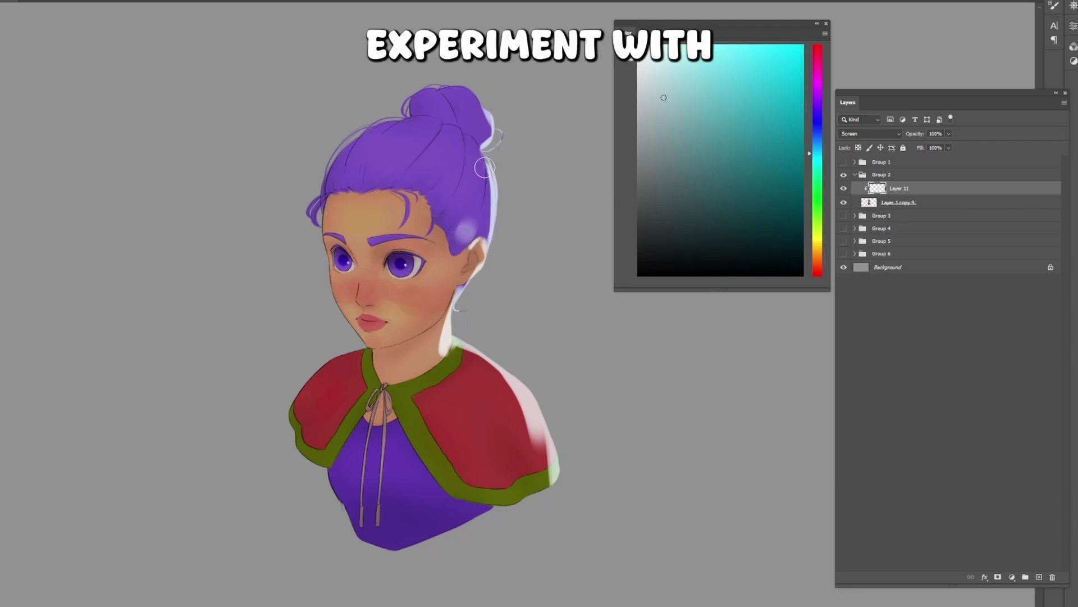
{"action": "left_click_drag", "start_coordinate": [485, 168], "coordinate": [468, 225]}
{"action": "right_click", "coordinate": [485, 199], "text": "alt"}
{"action": "right_click", "coordinate": [484, 177], "text": "alt"}
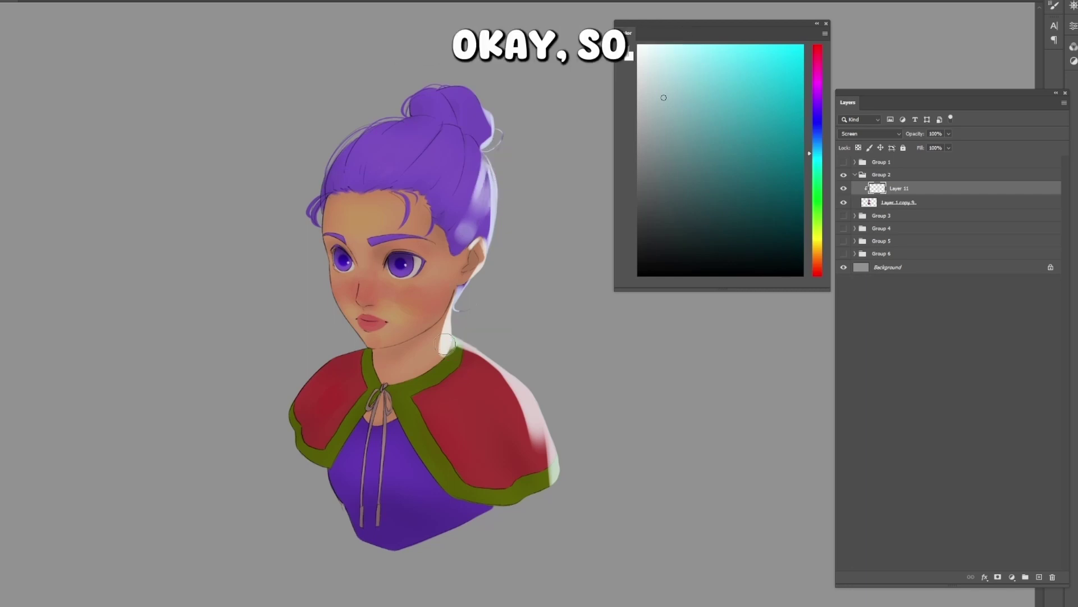
{"action": "left_click_drag", "start_coordinate": [445, 344], "coordinate": [450, 348]}
{"action": "left_click_drag", "start_coordinate": [543, 430], "coordinate": [552, 487]}
{"action": "mouse_move", "coordinate": [476, 89]}
{"action": "left_mouse_down"}
{"action": "mouse_move", "coordinate": [487, 144]}
{"action": "mouse_move", "coordinate": [473, 232]}
{"action": "left_mouse_up"}
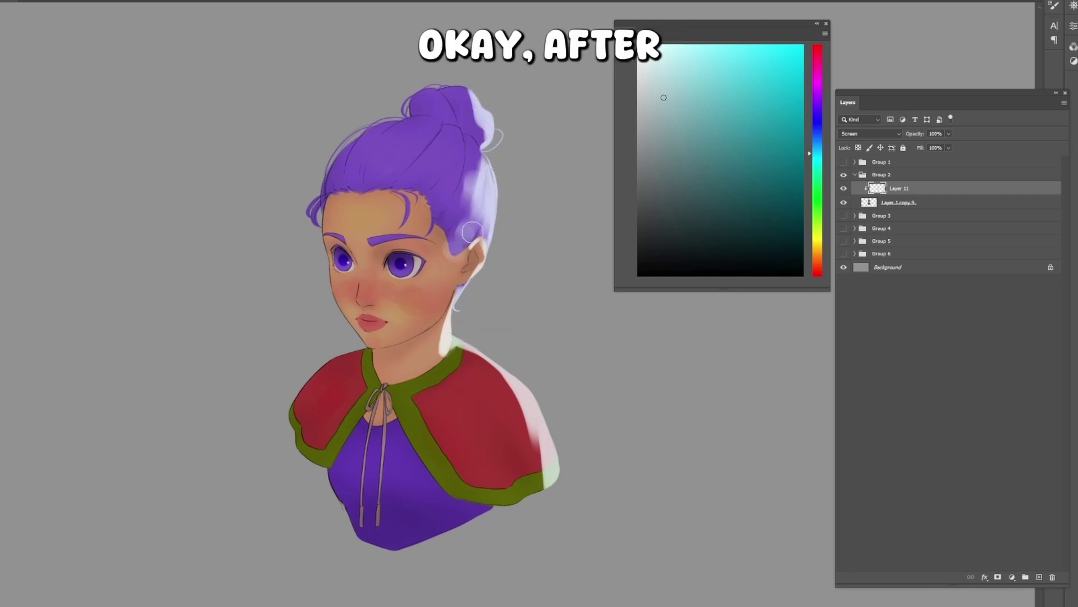
- Set the clipped layer's blend mode to Color Dodge and try a light stroke on the hair with a resized brush
{"action": "left_click", "coordinate": [874, 134]}
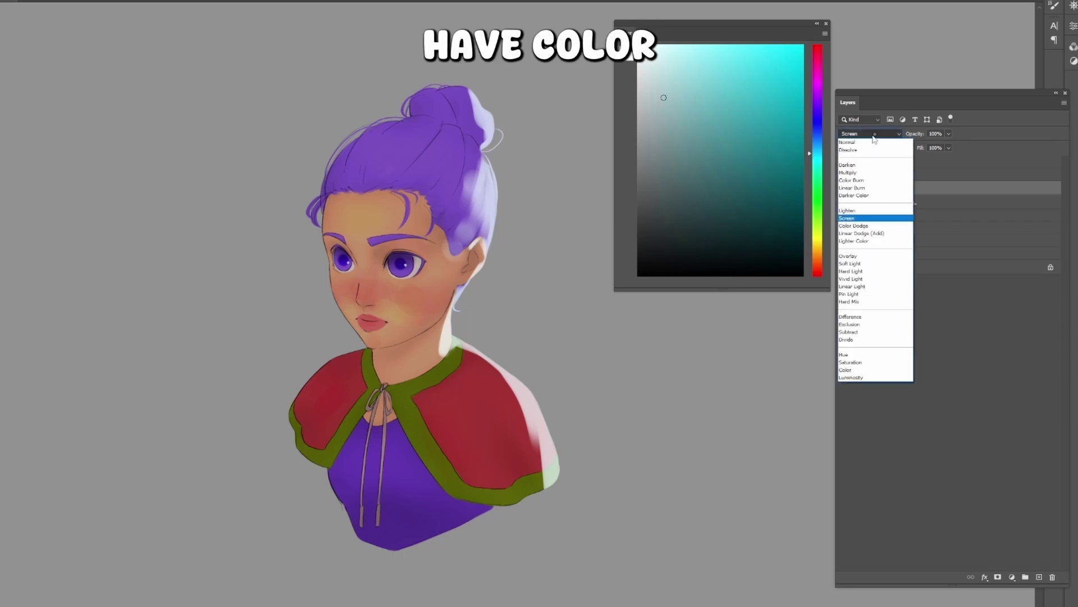
{"action": "left_click", "coordinate": [859, 226]}
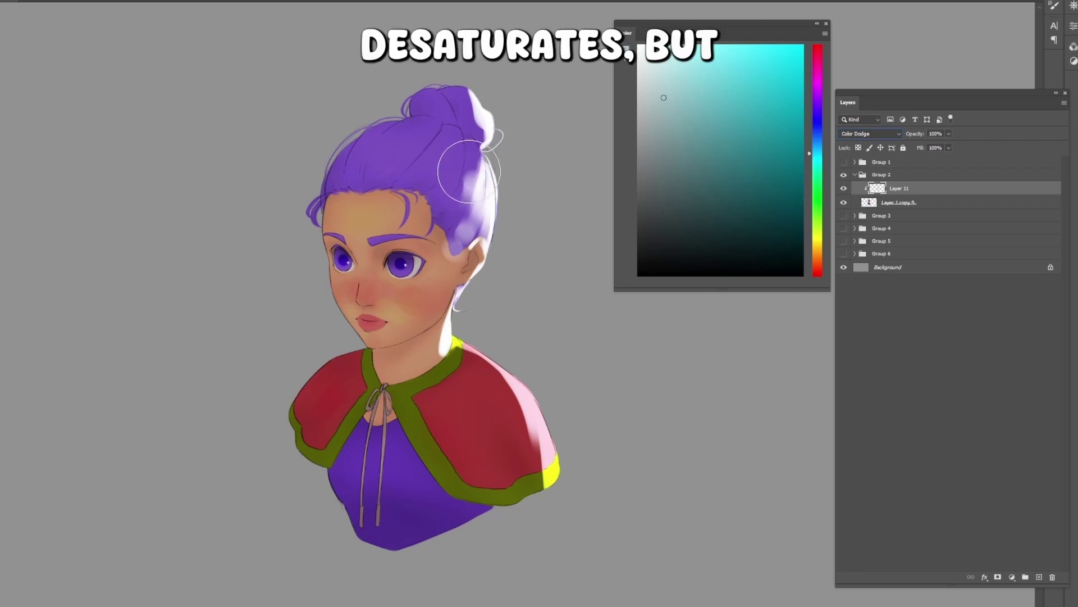
{"action": "right_click", "coordinate": [433, 167], "text": "alt"}
{"action": "left_click_drag", "start_coordinate": [432, 168], "coordinate": [415, 186]}
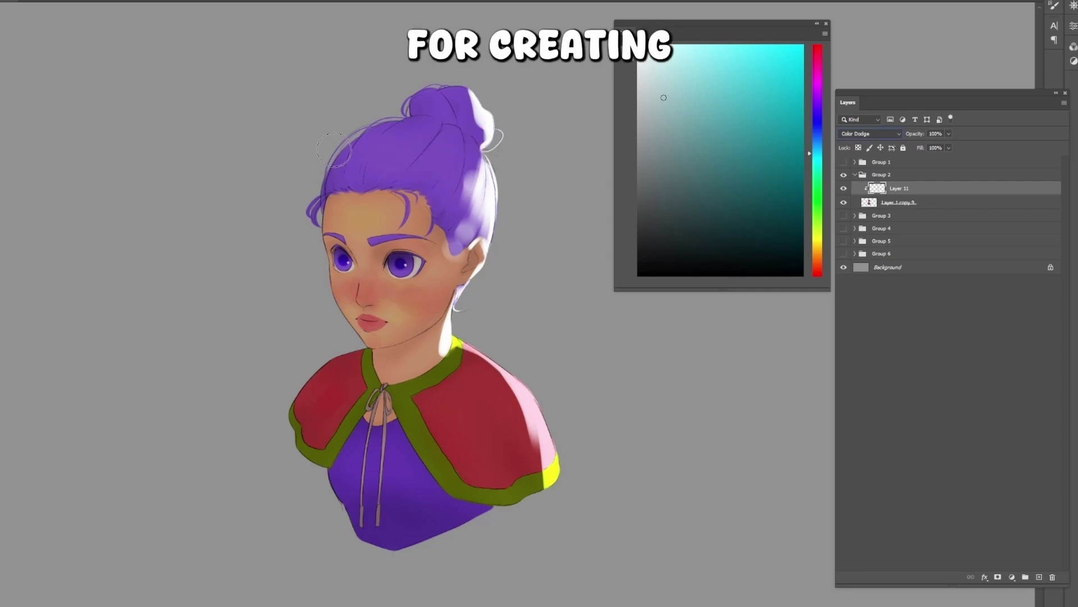
- Try light strokes over the front of the hair and face, first in the current color, with a more saturated pale cyan for the last
{"action": "left_click_drag", "start_coordinate": [334, 150], "coordinate": [317, 227]}
{"action": "left_click_drag", "start_coordinate": [341, 157], "coordinate": [321, 239]}
{"action": "left_click", "coordinate": [674, 85]}
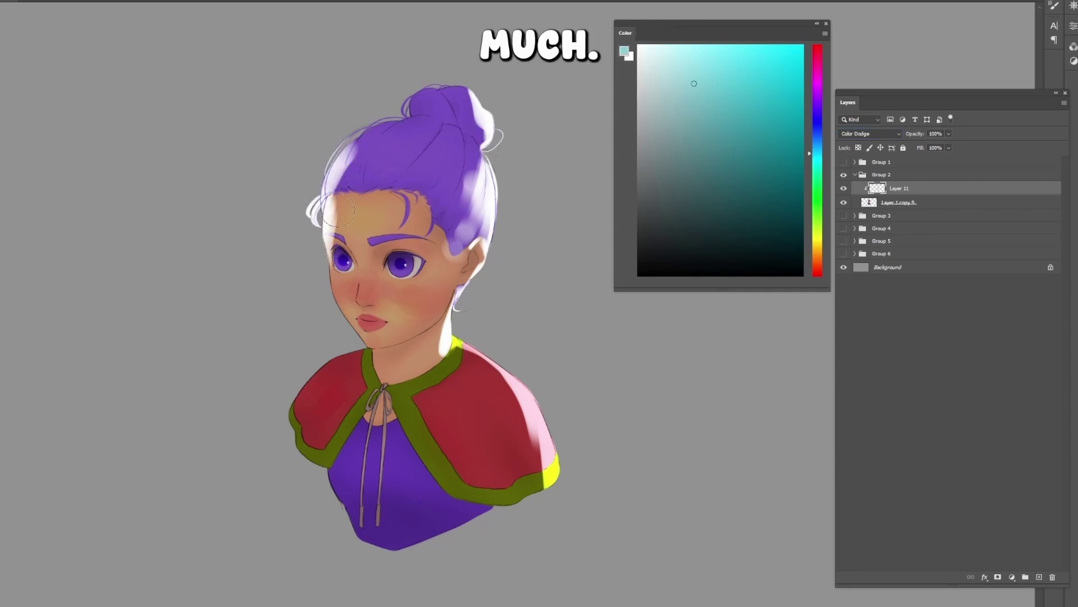
{"action": "left_click_drag", "start_coordinate": [359, 119], "coordinate": [341, 361]}
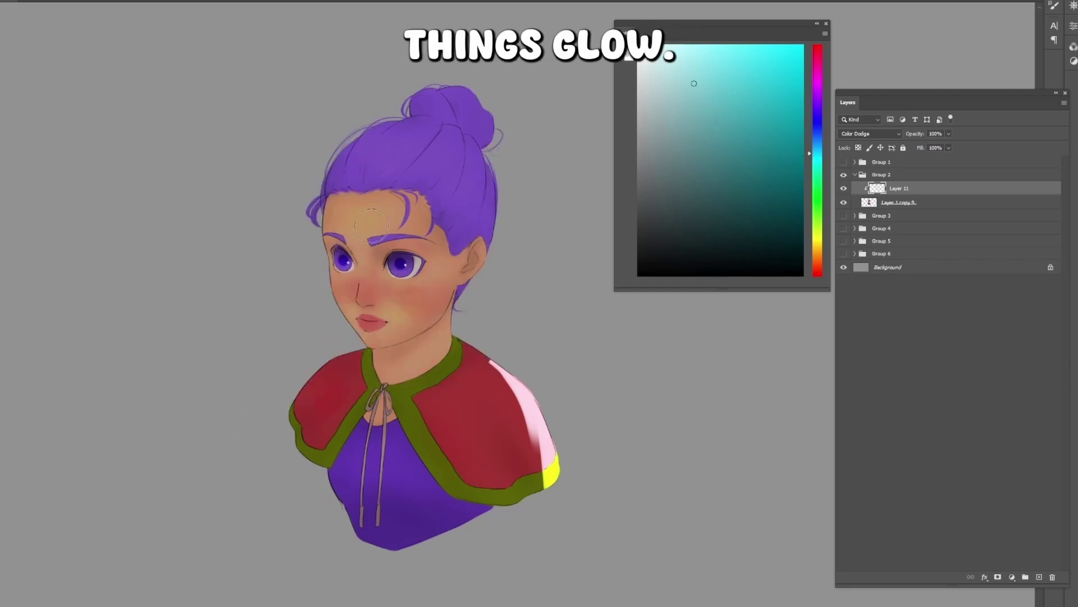
- Choose the Soft Round Pressure Opacity brush, try a glow around the eyes in the purple sampled from the iris, and undo it
{"action": "right_click", "coordinate": [399, 180]}
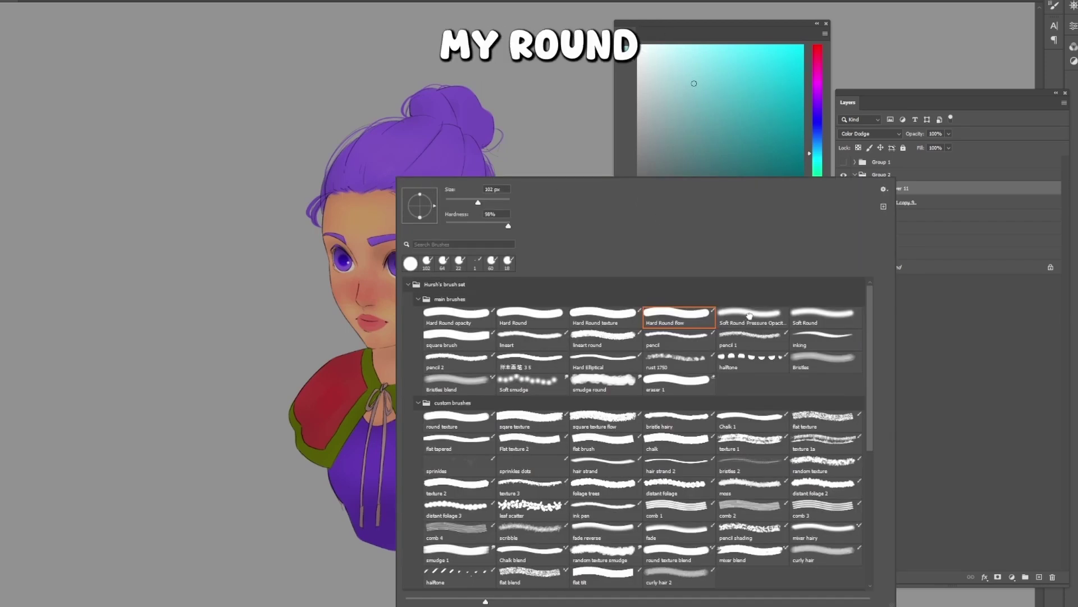
{"action": "double_click", "coordinate": [749, 316]}
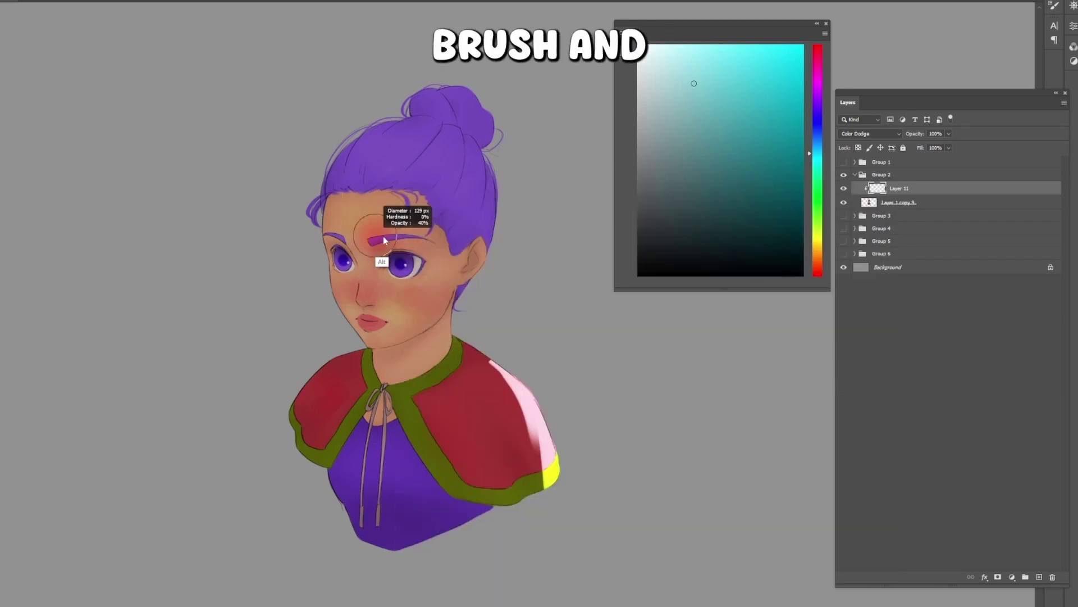
{"action": "left_click", "coordinate": [405, 264], "text": "alt"}
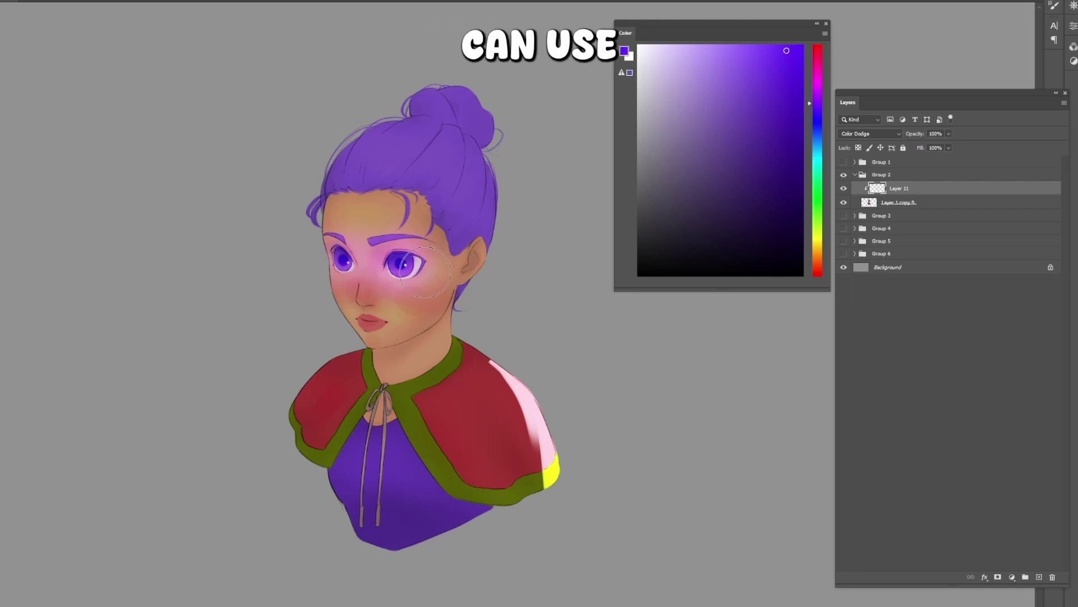
{"action": "key", "text": "ctrl+z"}
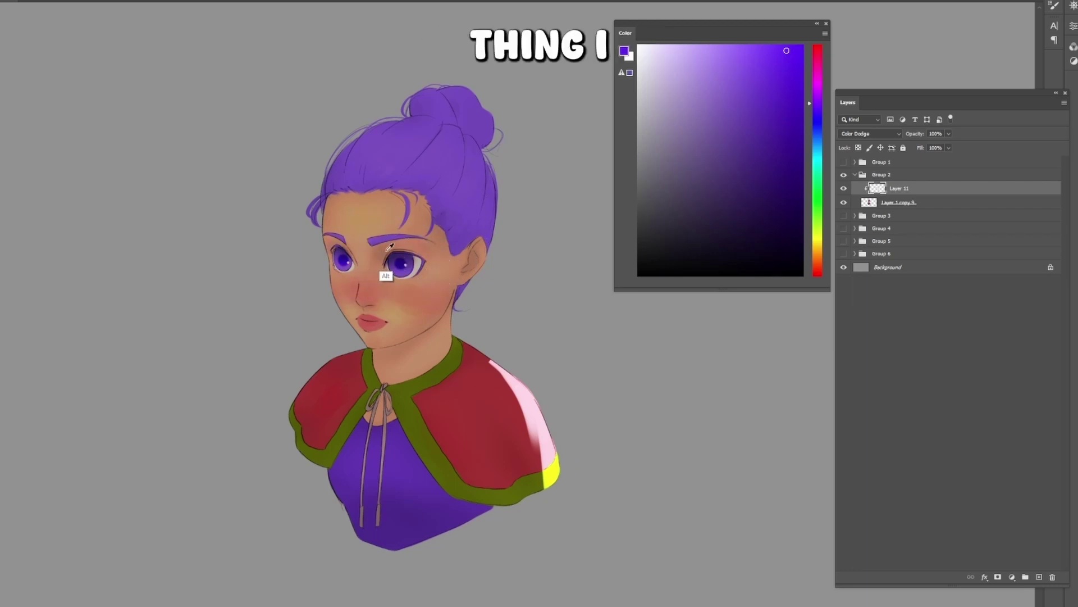
- Sample the forehead's skin color, shift it to a fully saturated orange, and paint a soft glow over the face on the Color Dodge layer
{"action": "left_click", "coordinate": [357, 222], "text": "alt"}
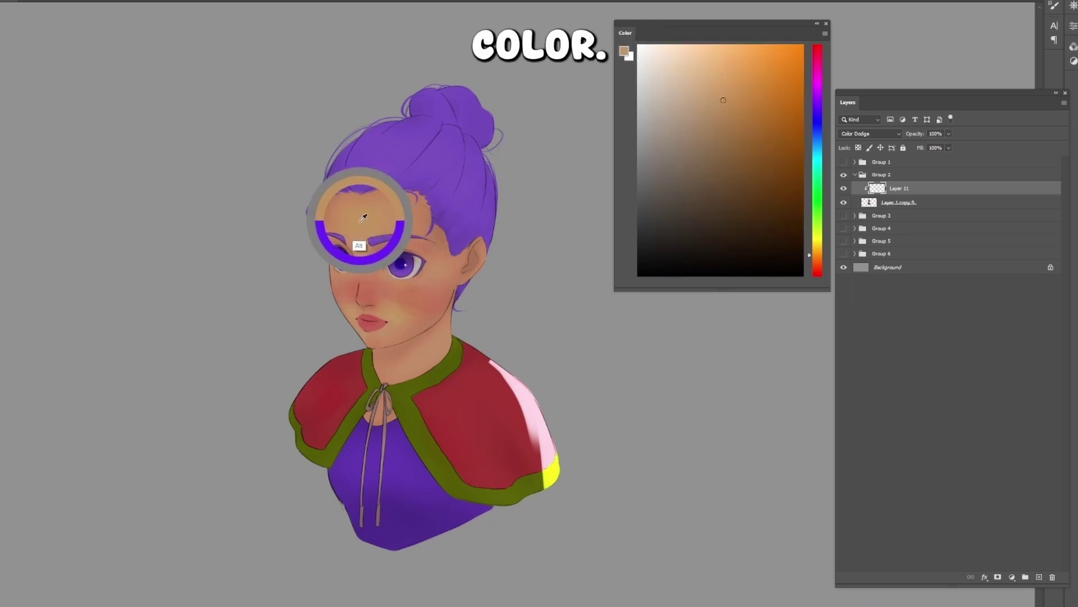
{"action": "left_click", "coordinate": [772, 73]}
{"action": "left_click_drag", "start_coordinate": [797, 43], "coordinate": [803, 45]}
{"action": "left_click", "coordinate": [817, 260]}
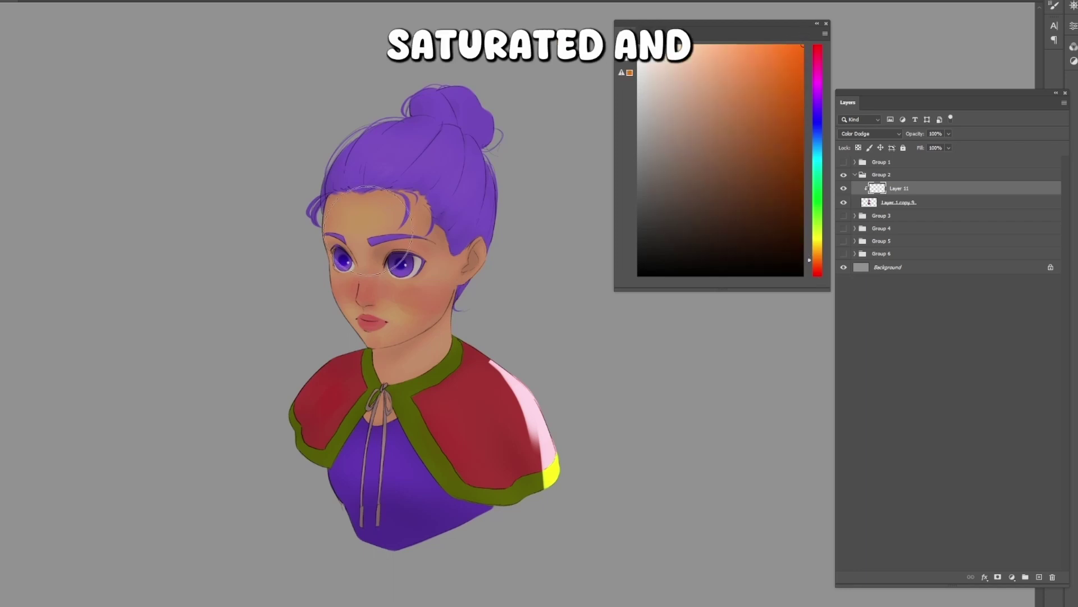
{"action": "mouse_move", "coordinate": [370, 243]}
{"action": "left_mouse_down"}
{"action": "mouse_move", "coordinate": [393, 250]}
{"action": "mouse_move", "coordinate": [375, 239]}
{"action": "mouse_move", "coordinate": [355, 318]}
{"action": "mouse_move", "coordinate": [411, 286]}
{"action": "mouse_move", "coordinate": [386, 218]}
{"action": "mouse_move", "coordinate": [366, 236]}
{"action": "mouse_move", "coordinate": [401, 325]}
{"action": "mouse_move", "coordinate": [375, 226]}
{"action": "mouse_move", "coordinate": [361, 256]}
{"action": "mouse_move", "coordinate": [408, 345]}
{"action": "left_mouse_up"}
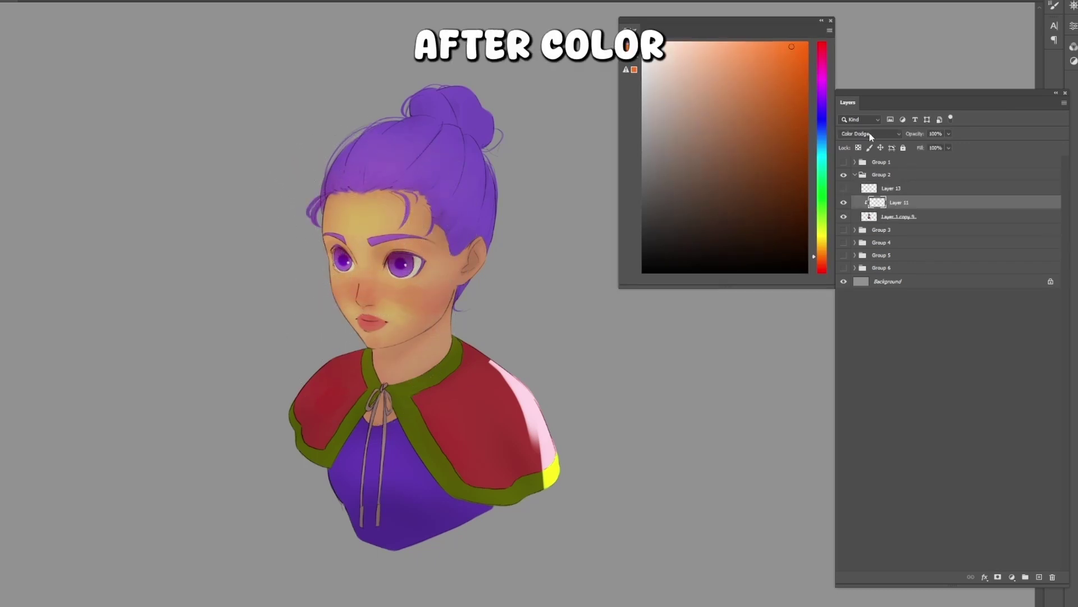
- Paint a solid black circle beside the head on the base portrait layer with the Hard Round flow brush
{"action": "left_click", "coordinate": [871, 135]}
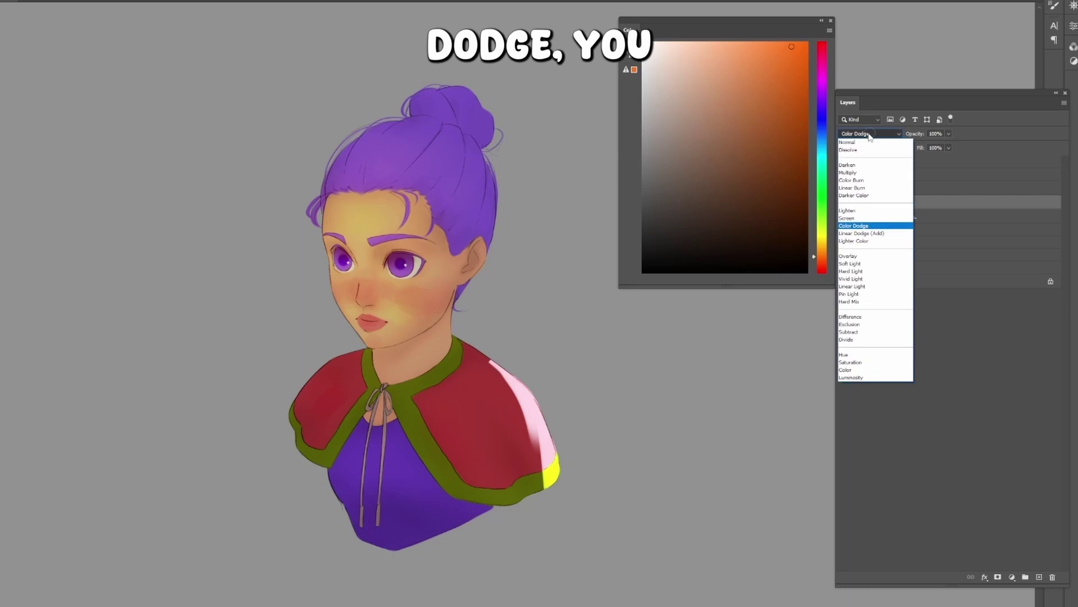
{"action": "left_click", "coordinate": [865, 227]}
{"action": "left_click", "coordinate": [869, 216]}
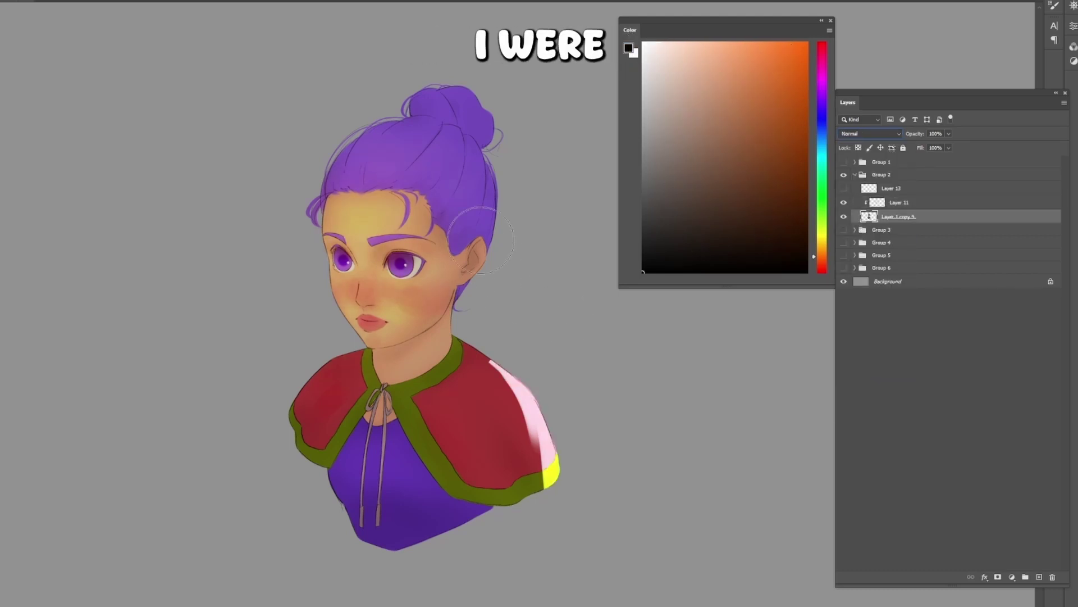
{"action": "right_click", "coordinate": [504, 218]}
{"action": "left_click", "coordinate": [781, 358]}
{"action": "right_click", "coordinate": [440, 194], "text": "alt"}
{"action": "mouse_move", "coordinate": [190, 207]}
{"action": "left_mouse_down"}
{"action": "mouse_move", "coordinate": [210, 195]}
{"action": "mouse_move", "coordinate": [197, 199]}
{"action": "left_mouse_up"}
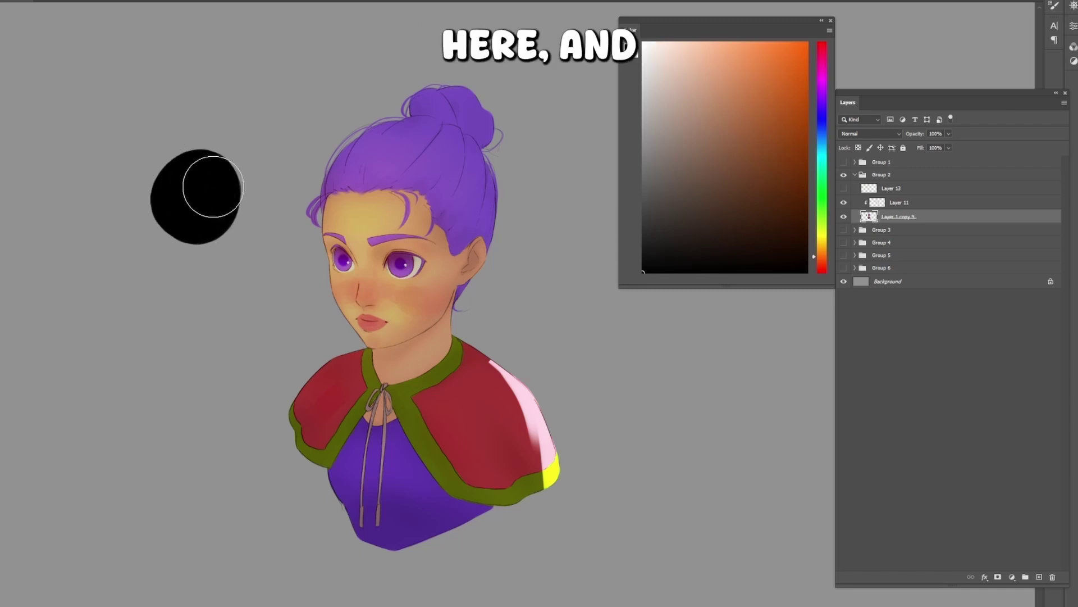
- Paint pale peach over the black circle on clipped Layer 11 and compare blend modes, choosing Linear Dodge (Add)
{"action": "left_click", "coordinate": [897, 204]}
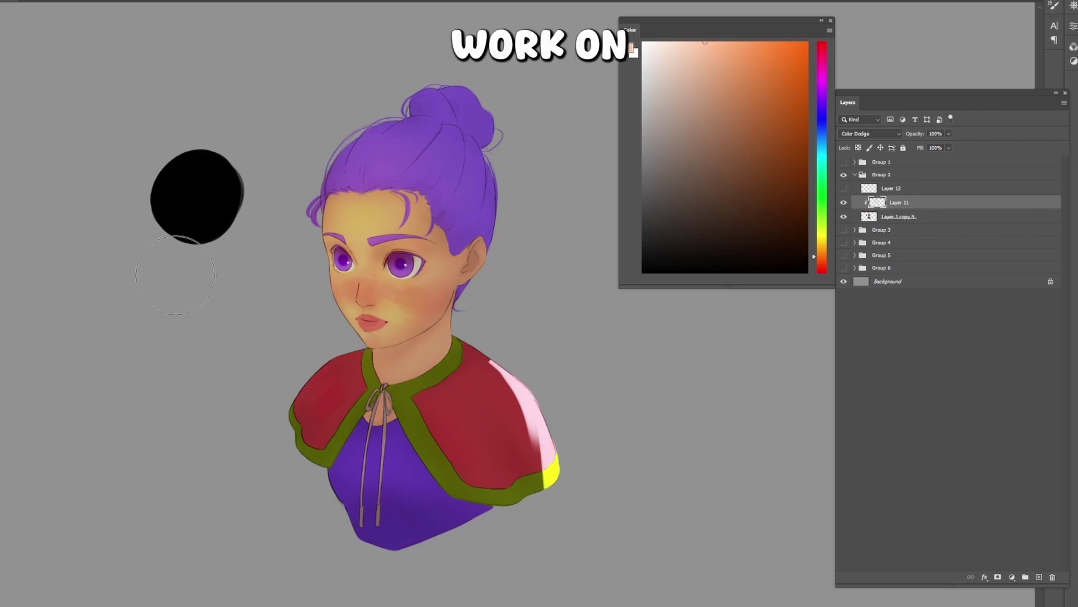
{"action": "left_click", "coordinate": [878, 134]}
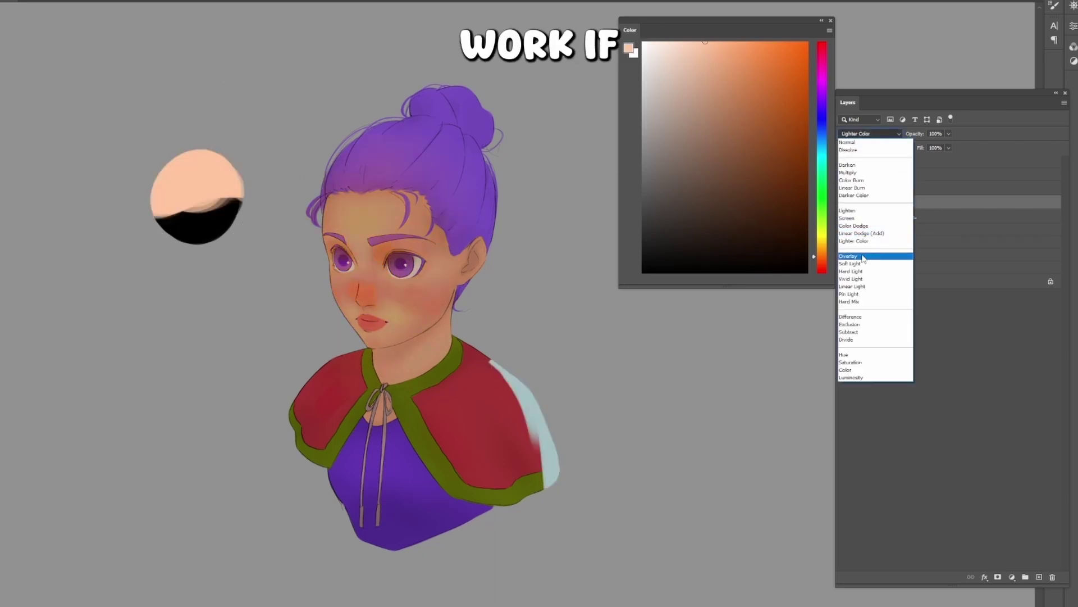
{"action": "left_click", "coordinate": [861, 233]}
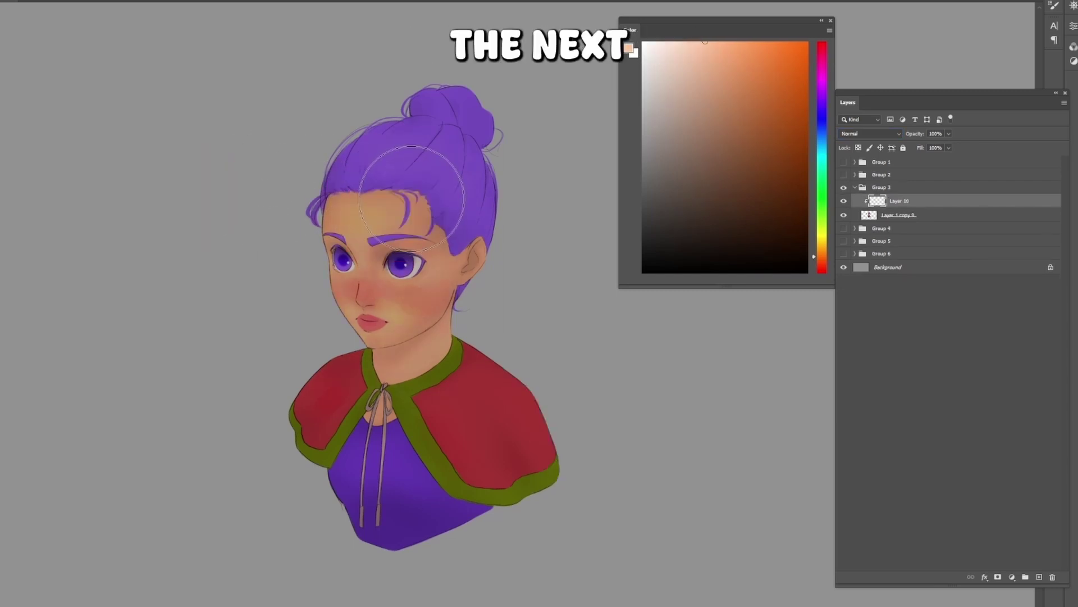
- Set the clipped layer in Group 3 to Overlay and paint light gray over the front of the hair, face and cape
{"action": "left_click", "coordinate": [855, 133]}
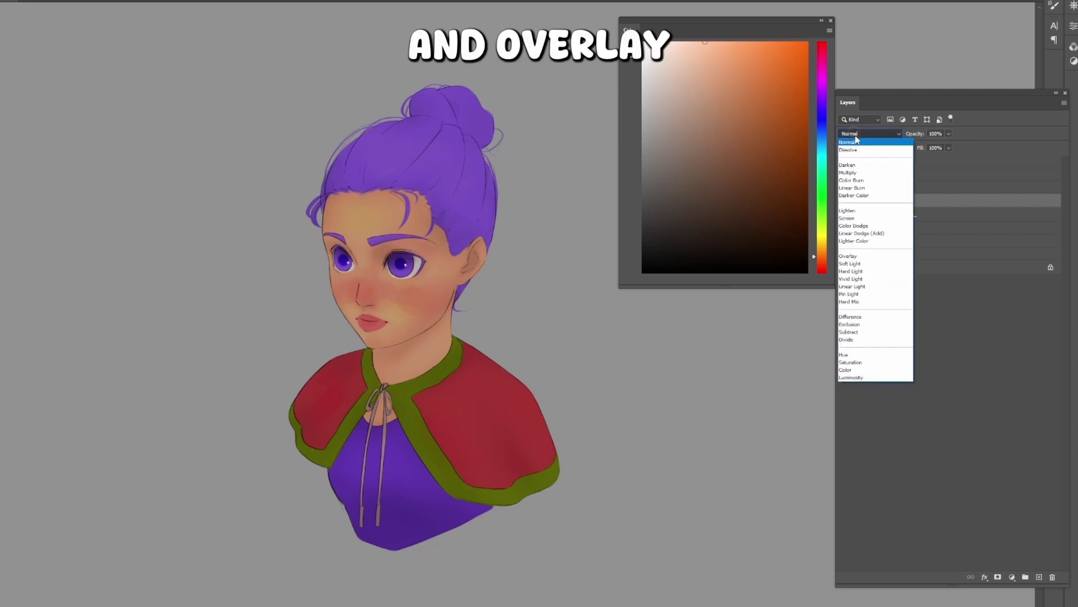
{"action": "left_click", "coordinate": [852, 257]}
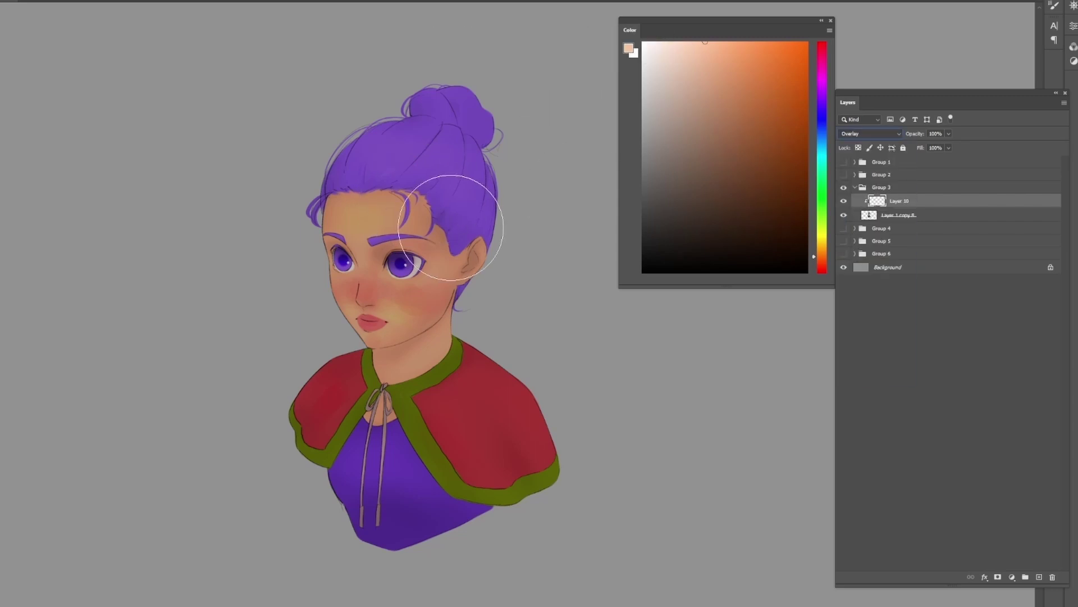
{"action": "right_click", "coordinate": [394, 219], "text": "alt"}
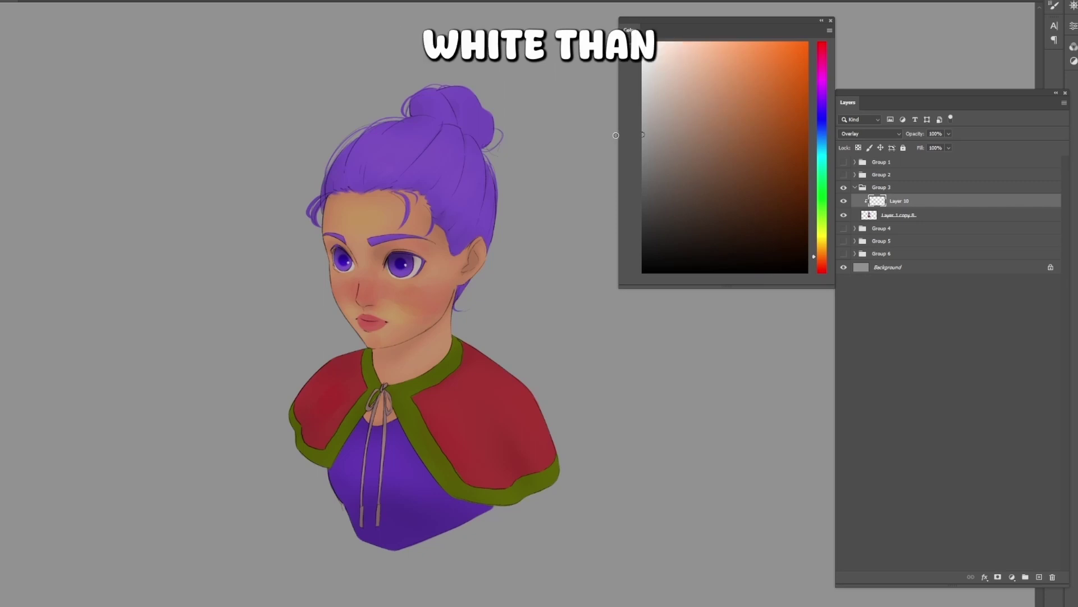
{"action": "mouse_move", "coordinate": [356, 116]}
{"action": "left_mouse_down"}
{"action": "mouse_move", "coordinate": [330, 149]}
{"action": "mouse_move", "coordinate": [320, 405]}
{"action": "left_mouse_up"}
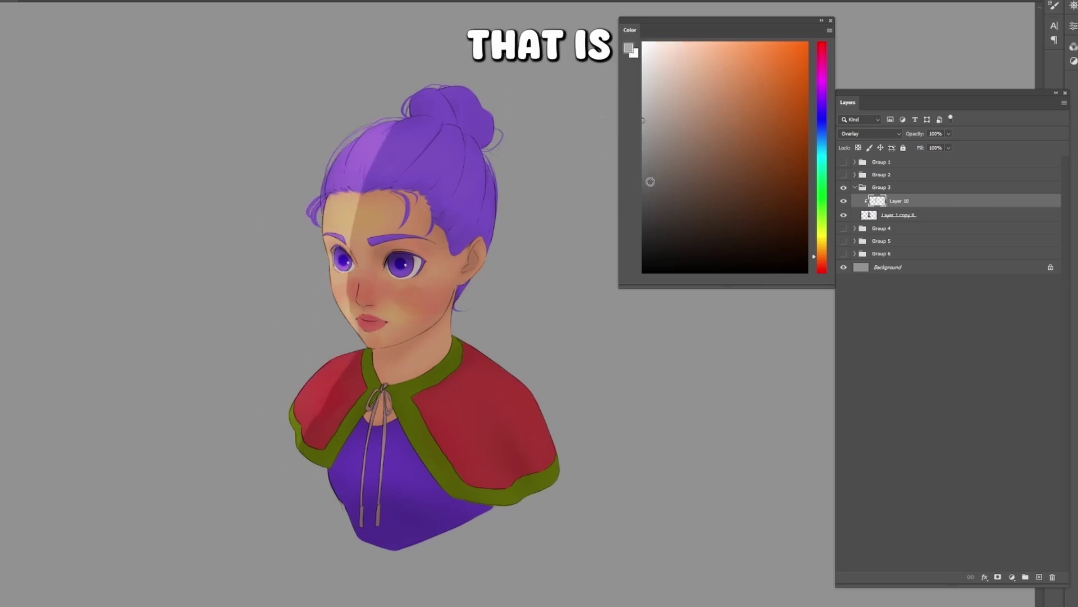
- Try dark gray shadows over the back of the hair, cheek, neck and far side of the cape on the Overlay layer
{"action": "mouse_move", "coordinate": [650, 181]}
{"action": "left_mouse_down"}
{"action": "mouse_move", "coordinate": [629, 186]}
{"action": "mouse_move", "coordinate": [632, 206]}
{"action": "left_mouse_up"}
{"action": "mouse_move", "coordinate": [489, 139]}
{"action": "left_mouse_down"}
{"action": "mouse_move", "coordinate": [471, 294]}
{"action": "mouse_move", "coordinate": [486, 383]}
{"action": "mouse_move", "coordinate": [474, 373]}
{"action": "mouse_move", "coordinate": [505, 483]}
{"action": "left_mouse_up"}
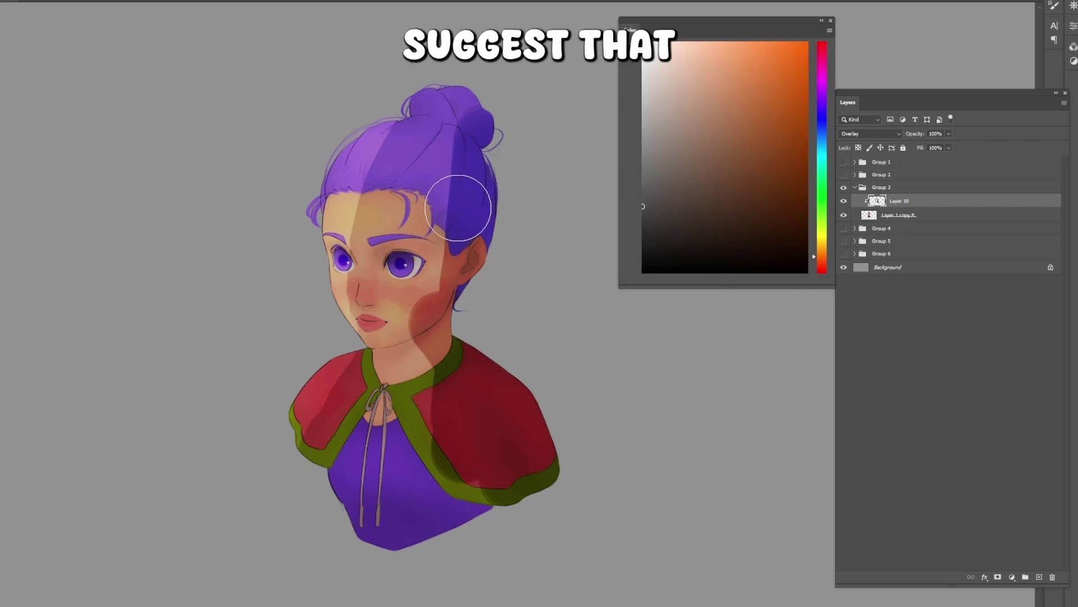
{"action": "left_click", "coordinate": [643, 220]}
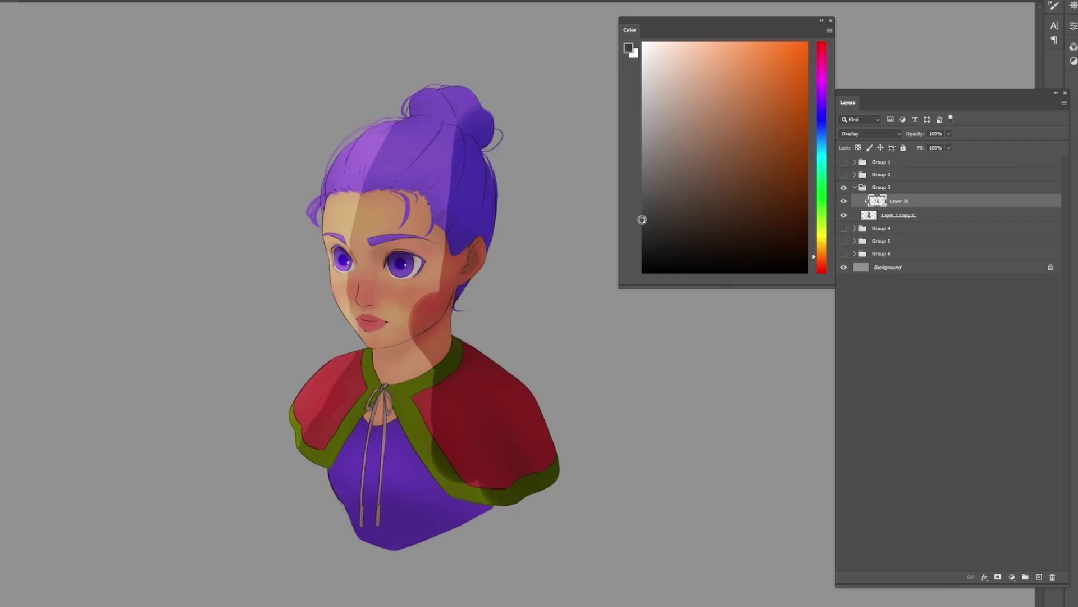
{"action": "mouse_move", "coordinate": [476, 259]}
{"action": "left_mouse_down"}
{"action": "mouse_move", "coordinate": [433, 309]}
{"action": "mouse_move", "coordinate": [444, 323]}
{"action": "left_mouse_up"}
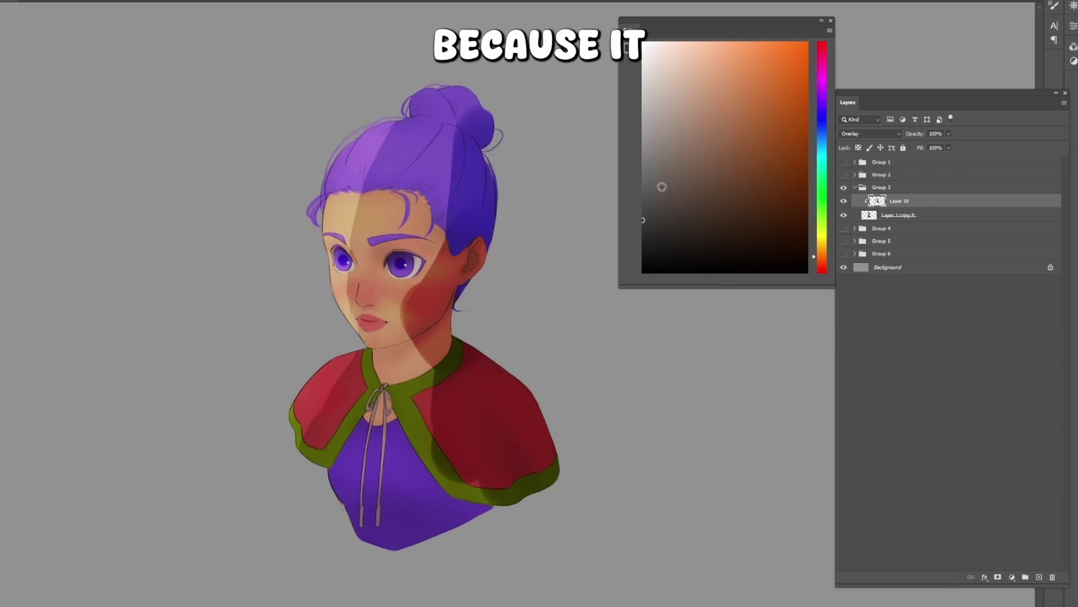
- Try blue and blue-violet shadow strokes over the back of the hair, cheek and neck on the Overlay layer
{"action": "mouse_move", "coordinate": [823, 153]}
{"action": "left_mouse_down"}
{"action": "mouse_move", "coordinate": [823, 138]}
{"action": "mouse_move", "coordinate": [824, 150]}
{"action": "left_mouse_up"}
{"action": "left_click_drag", "start_coordinate": [452, 247], "coordinate": [461, 366]}
{"action": "left_click_drag", "start_coordinate": [825, 127], "coordinate": [825, 106]}
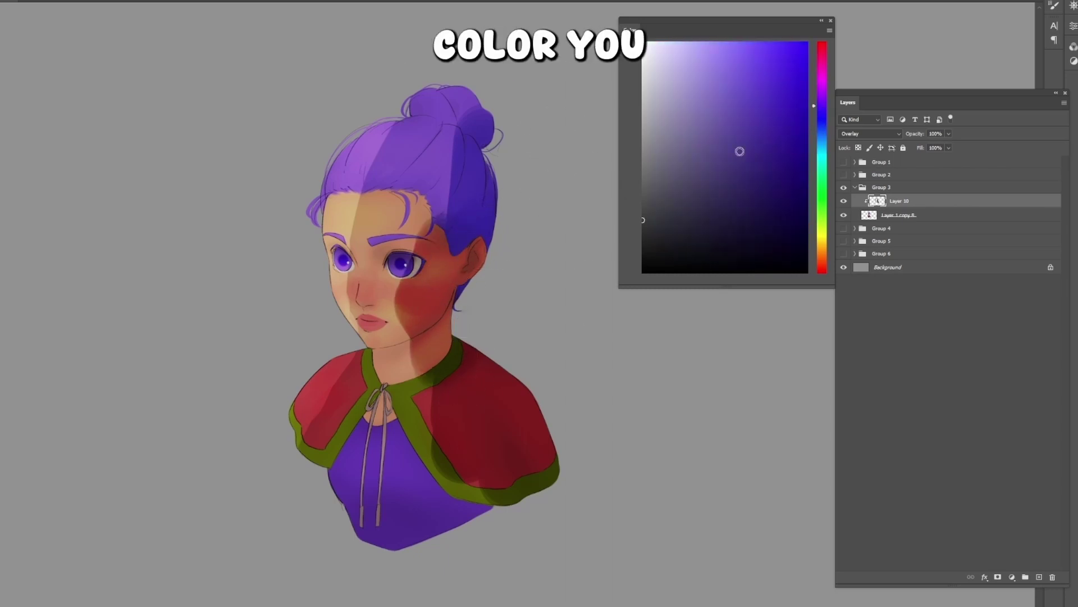
{"action": "left_click_drag", "start_coordinate": [647, 207], "coordinate": [670, 166]}
{"action": "mouse_move", "coordinate": [446, 251]}
{"action": "left_mouse_down"}
{"action": "mouse_move", "coordinate": [457, 247]}
{"action": "mouse_move", "coordinate": [435, 332]}
{"action": "mouse_move", "coordinate": [460, 196]}
{"action": "left_mouse_up"}
- Try magenta and a more muted pink over the shaded cheek, neck and hair on the Overlay layer
{"action": "left_click_drag", "start_coordinate": [824, 106], "coordinate": [824, 59]}
{"action": "left_click", "coordinate": [734, 109]}
{"action": "left_click_drag", "start_coordinate": [433, 303], "coordinate": [421, 365]}
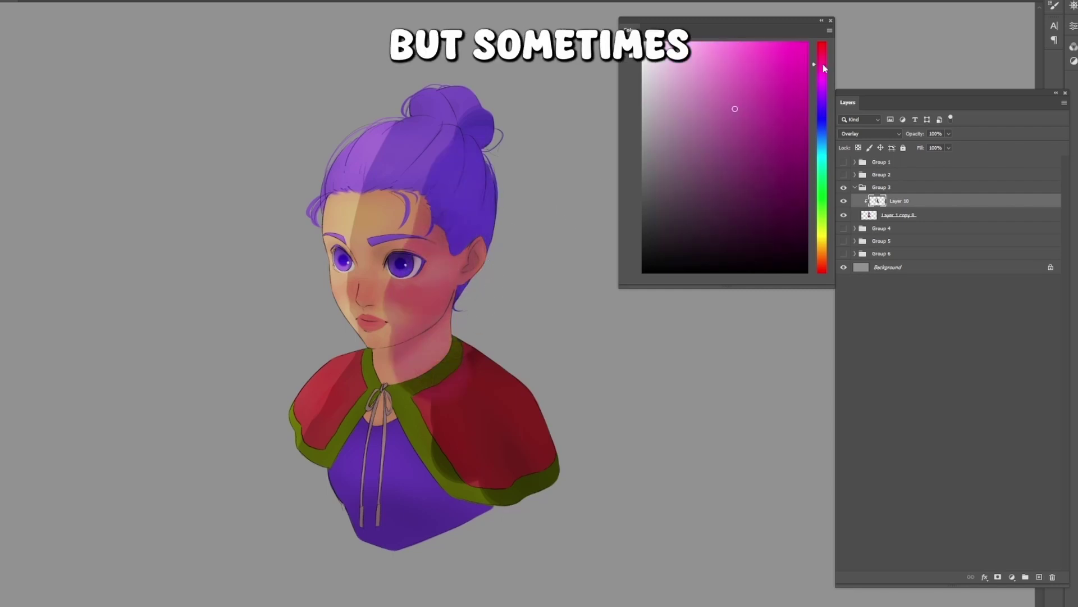
{"action": "left_click_drag", "start_coordinate": [760, 104], "coordinate": [697, 123]}
{"action": "left_click_drag", "start_coordinate": [422, 306], "coordinate": [458, 228]}
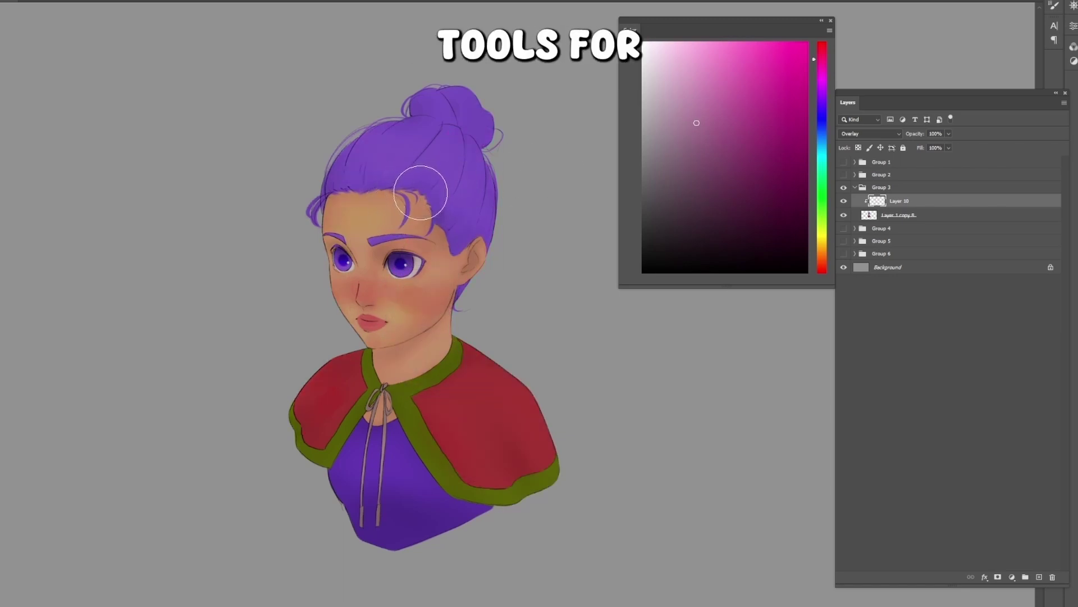
- Choose a pale warm orange and paint it as light over the front of the hair, face and cape on the Overlay layer
{"action": "left_click", "coordinate": [672, 39]}
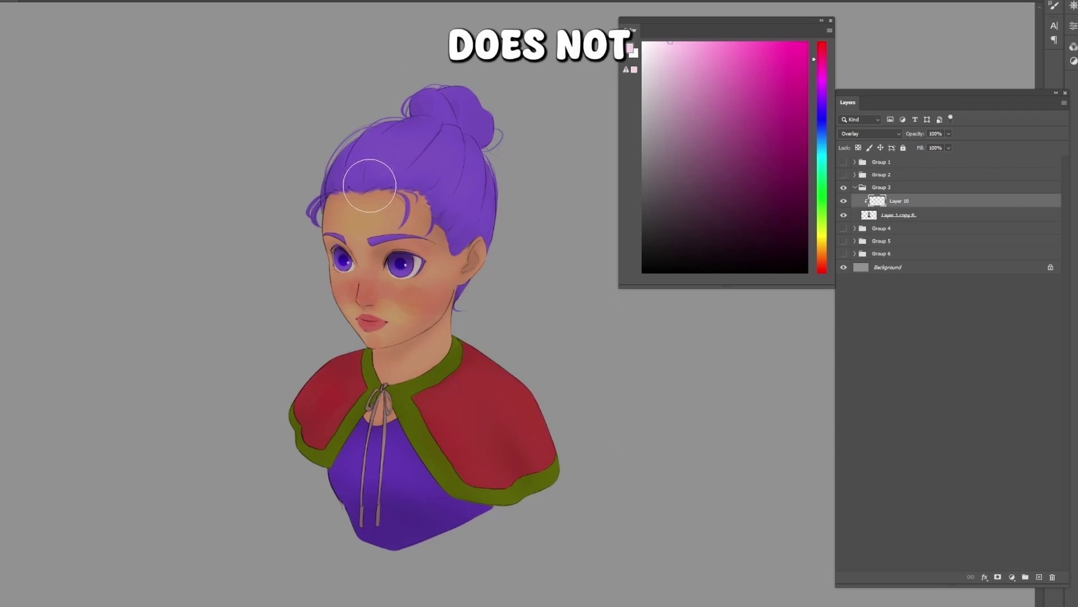
{"action": "left_click_drag", "start_coordinate": [822, 246], "coordinate": [821, 250]}
{"action": "left_click", "coordinate": [669, 61]}
{"action": "mouse_move", "coordinate": [354, 134]}
{"action": "left_mouse_down"}
{"action": "mouse_move", "coordinate": [329, 197]}
{"action": "mouse_move", "coordinate": [353, 323]}
{"action": "mouse_move", "coordinate": [309, 412]}
{"action": "left_mouse_up"}
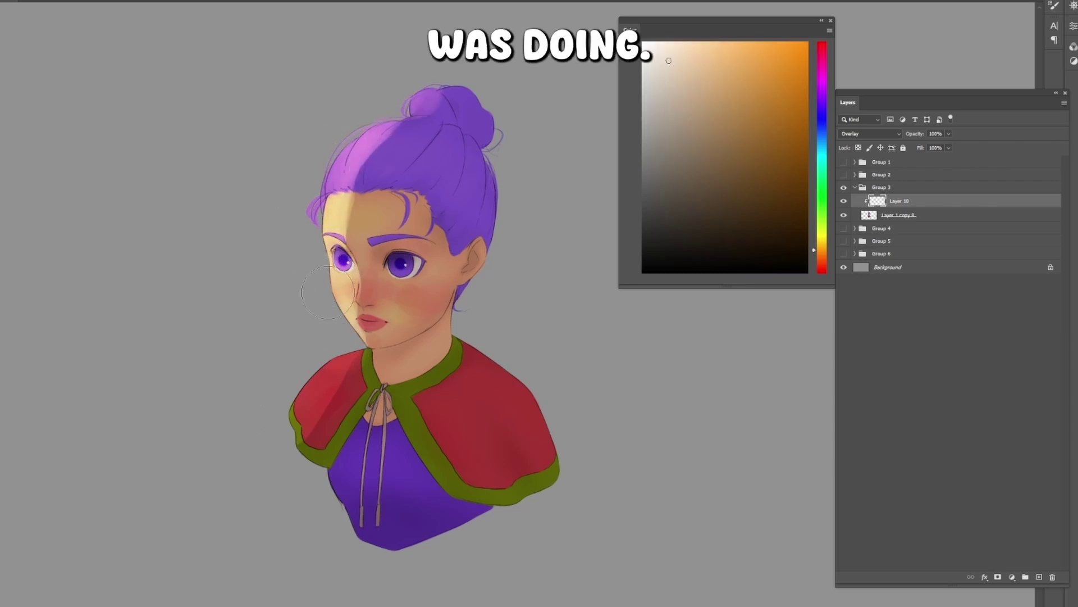
{"action": "key", "text": "ctrl"}
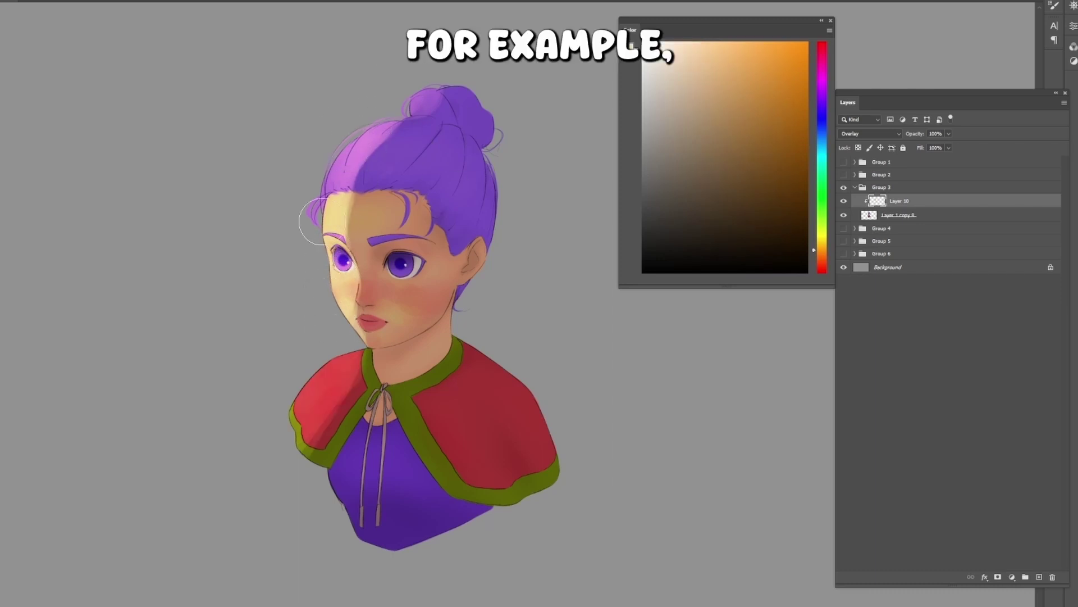
- Paint salmon and more saturated red-orange light over the front of the hair, face and cape on the Overlay layer
{"action": "left_click_drag", "start_coordinate": [372, 173], "coordinate": [422, 120]}
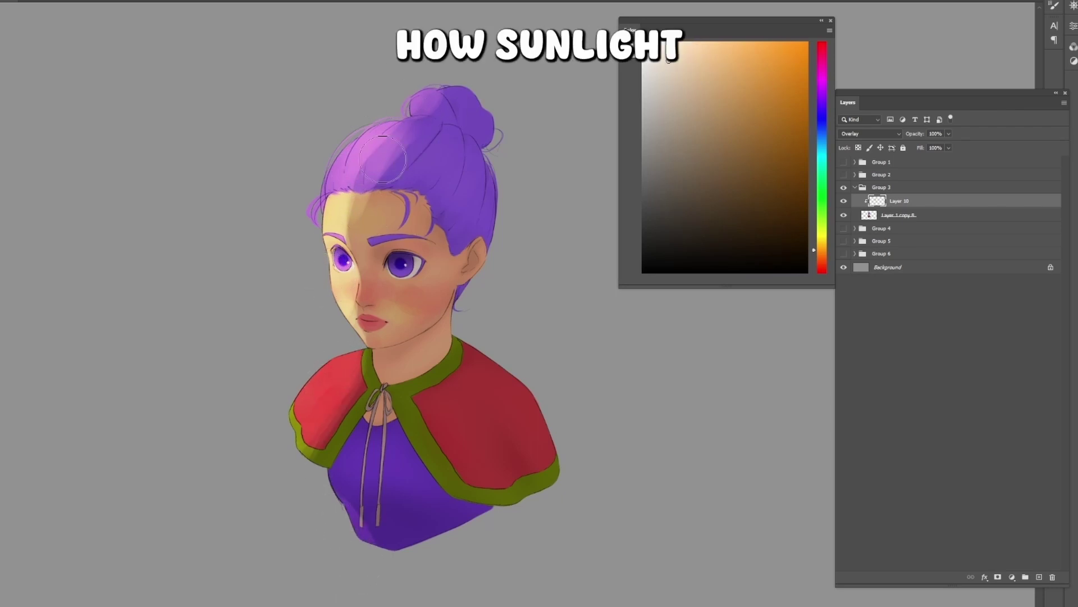
{"action": "left_click", "coordinate": [823, 263]}
{"action": "left_click", "coordinate": [732, 52]}
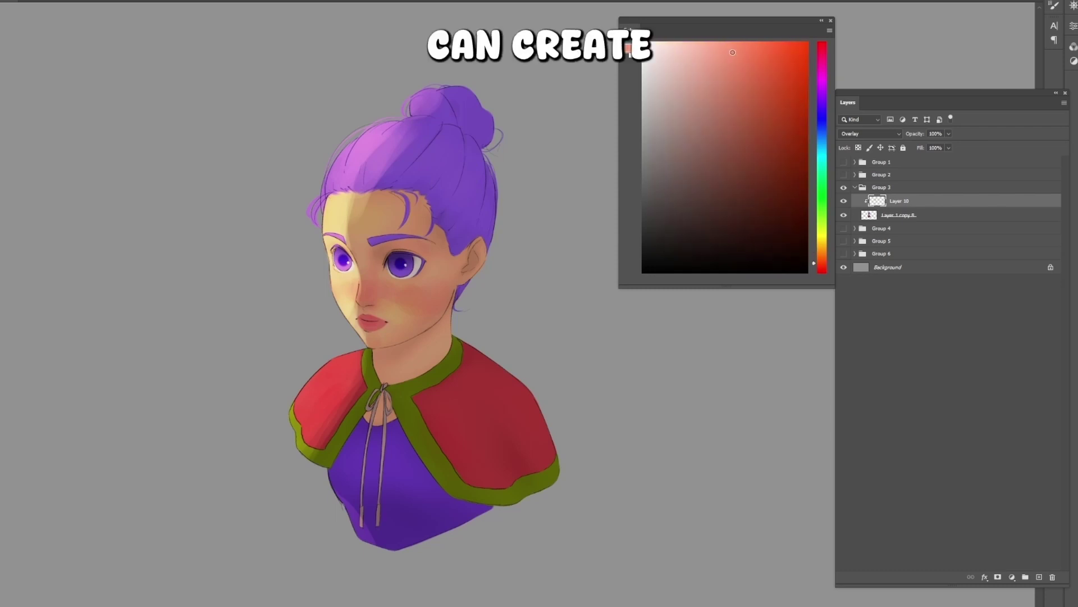
{"action": "left_click", "coordinate": [733, 57]}
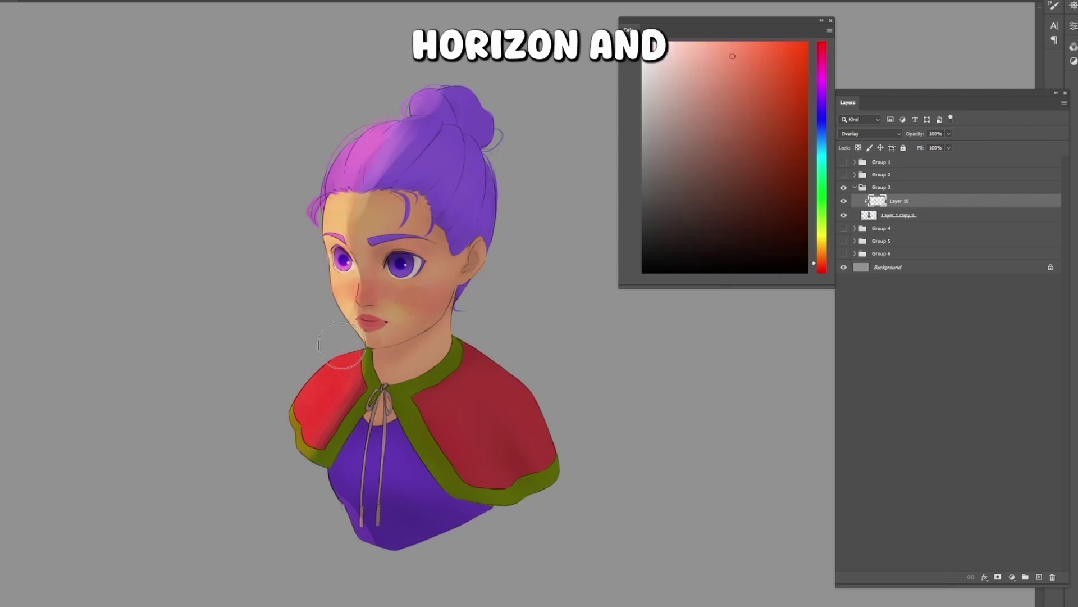
{"action": "left_click", "coordinate": [761, 51]}
{"action": "left_click_drag", "start_coordinate": [348, 163], "coordinate": [339, 314]}
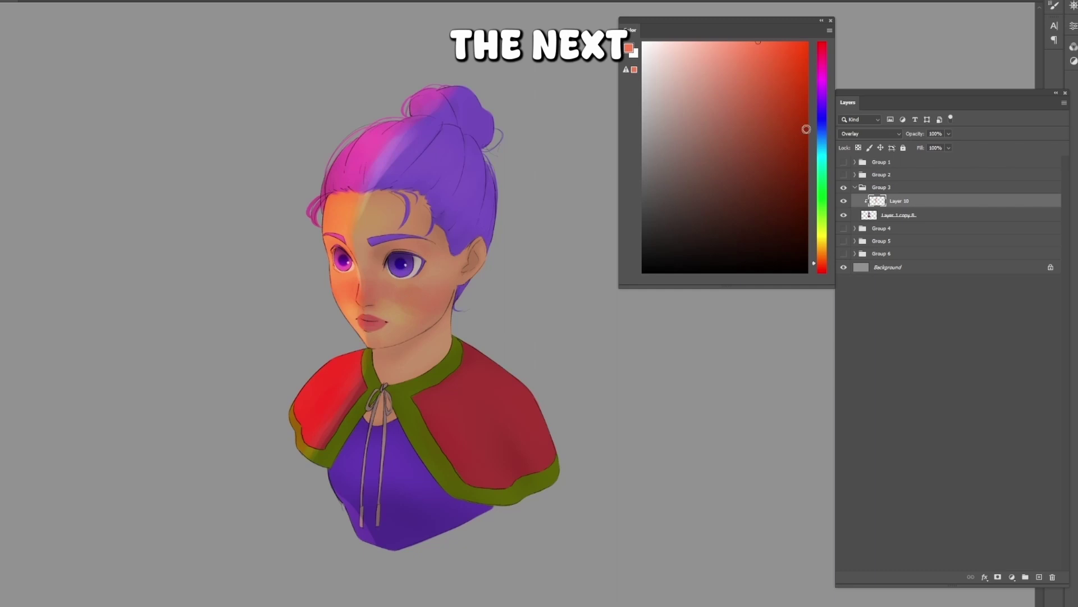
- Set the clipped layer in Group 4 to the Color blend mode and paint the purple hair bright red
{"action": "left_click", "coordinate": [874, 134]}
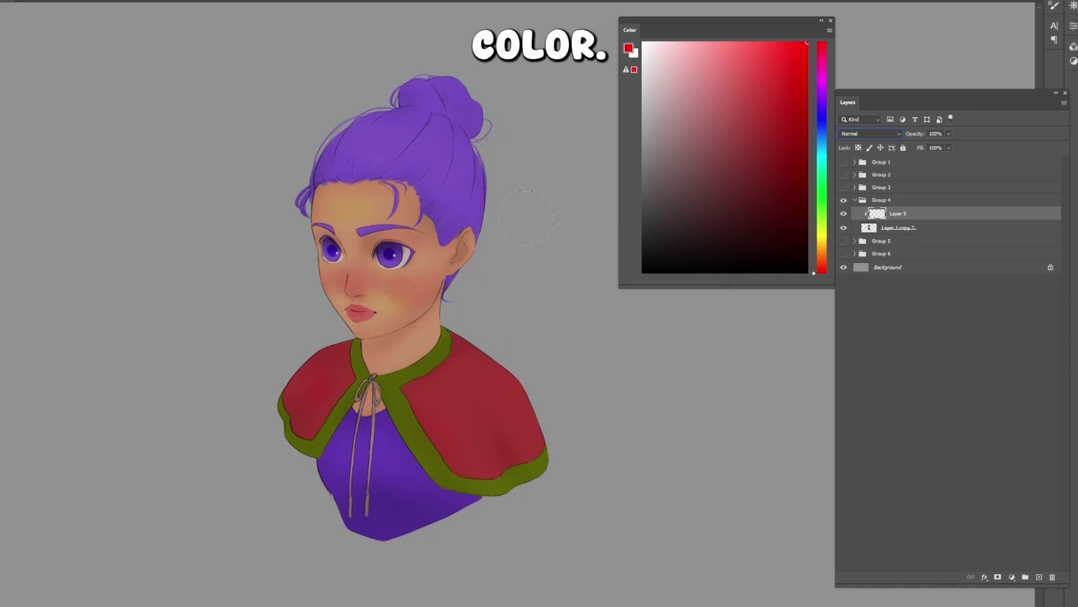
{"action": "left_click", "coordinate": [858, 134]}
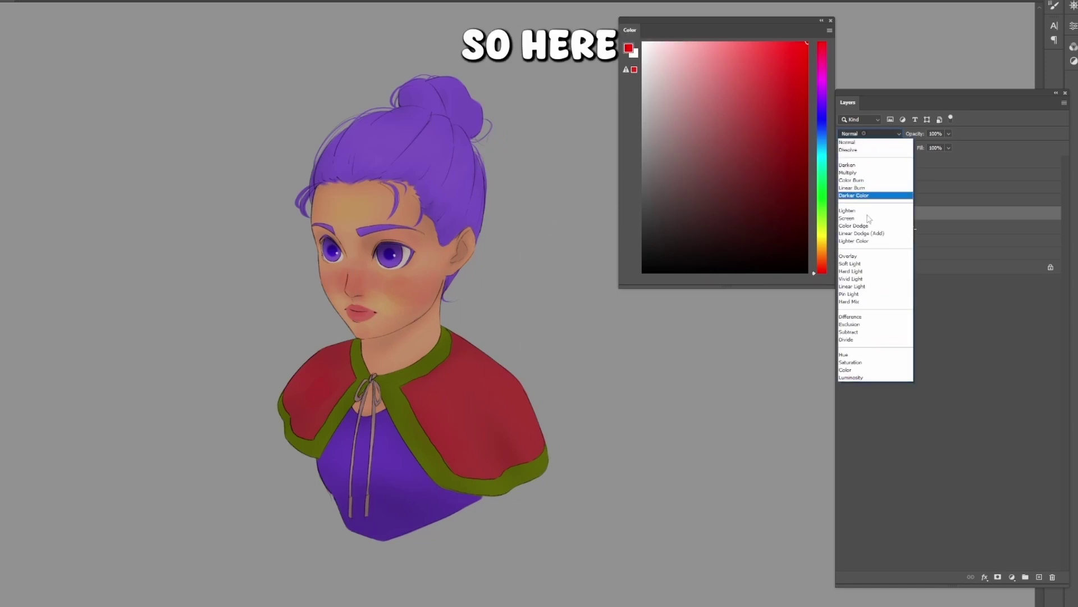
{"action": "left_click", "coordinate": [860, 372]}
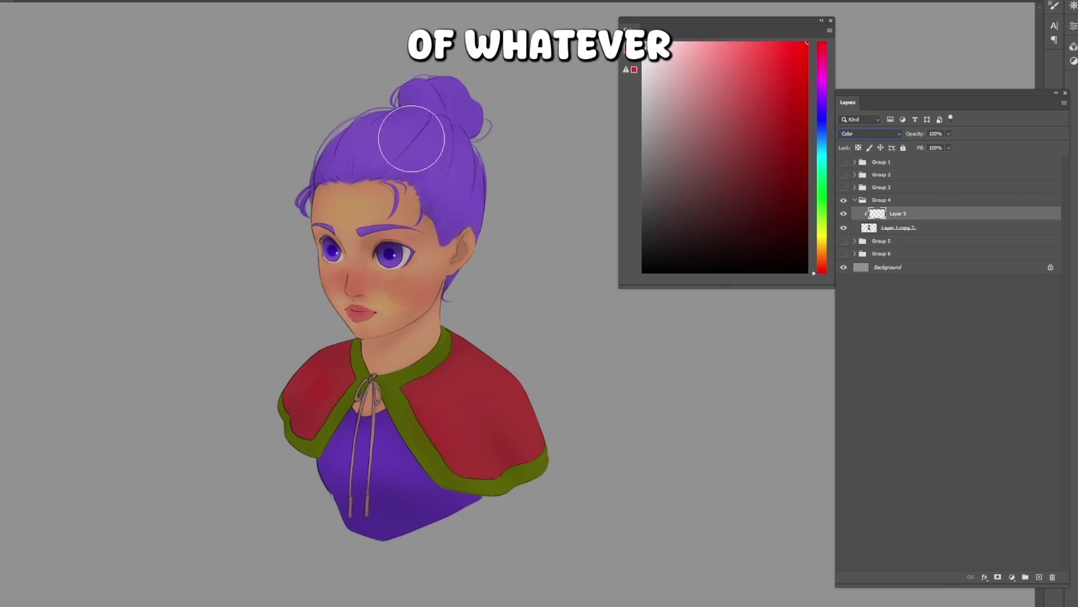
{"action": "left_click_drag", "start_coordinate": [456, 167], "coordinate": [453, 167], "text": "alt"}
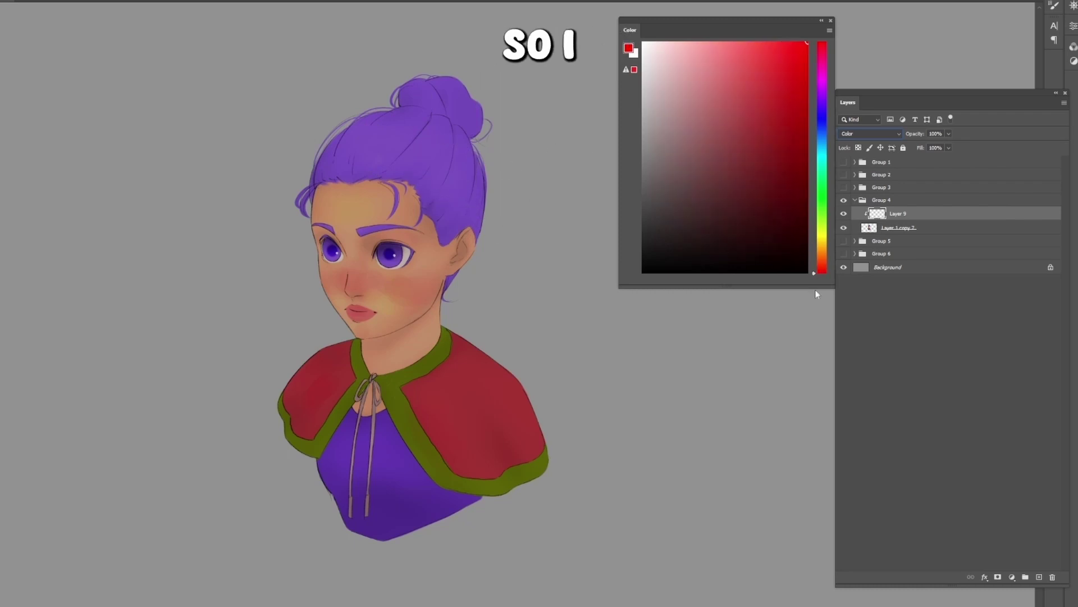
{"action": "mouse_move", "coordinate": [476, 138]}
{"action": "left_mouse_down"}
{"action": "mouse_move", "coordinate": [321, 146]}
{"action": "mouse_move", "coordinate": [481, 192]}
{"action": "mouse_move", "coordinate": [393, 147]}
{"action": "mouse_move", "coordinate": [473, 183]}
{"action": "left_mouse_up"}
{"action": "left_click_drag", "start_coordinate": [298, 199], "coordinate": [282, 174]}
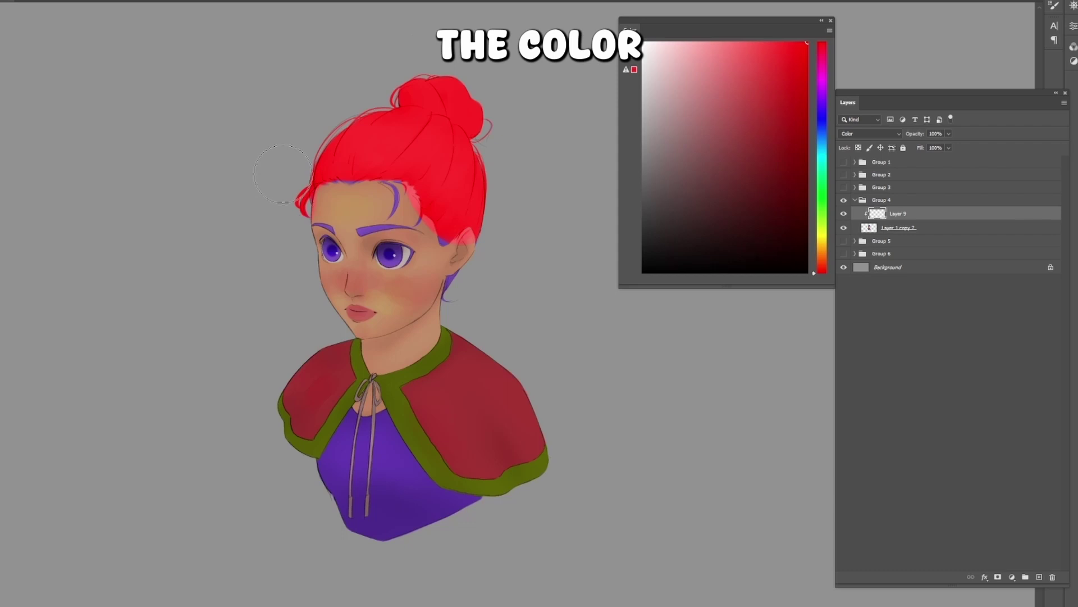
- Recolor both eyes golden yellow on the Color layer
{"action": "left_click_drag", "start_coordinate": [405, 257], "coordinate": [394, 259]}
{"action": "left_click_drag", "start_coordinate": [402, 257], "coordinate": [396, 260]}
{"action": "left_click_drag", "start_coordinate": [821, 240], "coordinate": [822, 246]}
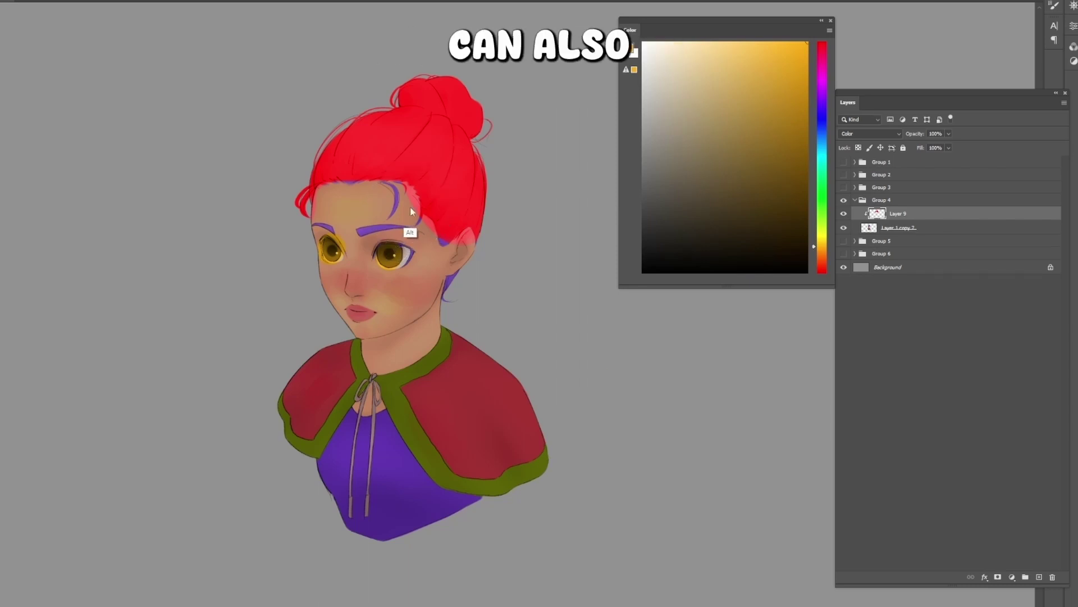
- Erase the test colors from the Color layer and turn the base portrait layer grayscale with Hue/Saturation
{"action": "left_click_drag", "start_coordinate": [412, 209], "coordinate": [419, 203]}
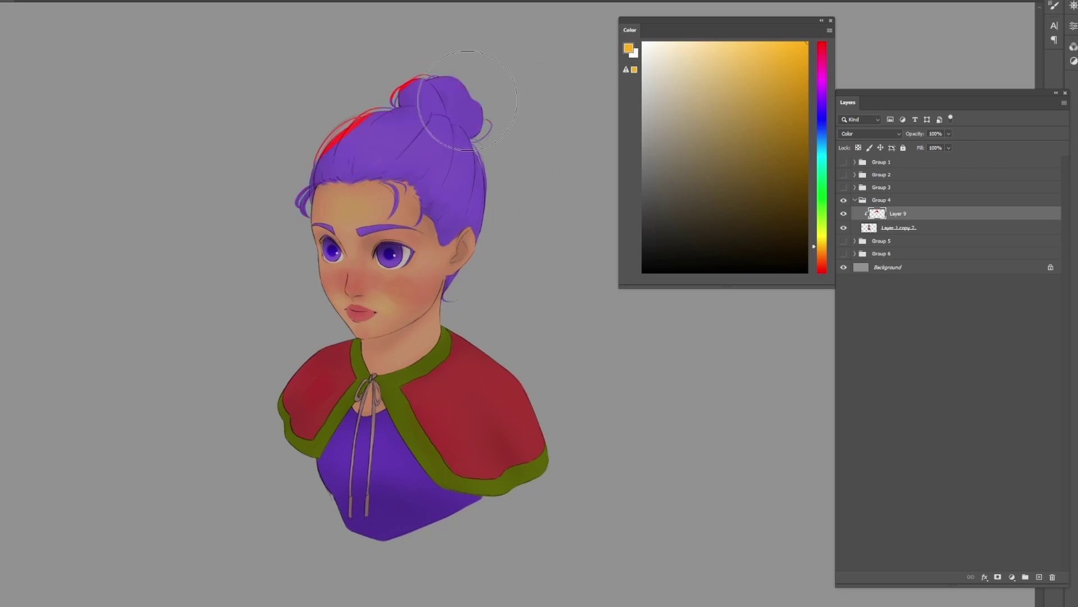
{"action": "key", "text": "alt+bracketleft"}
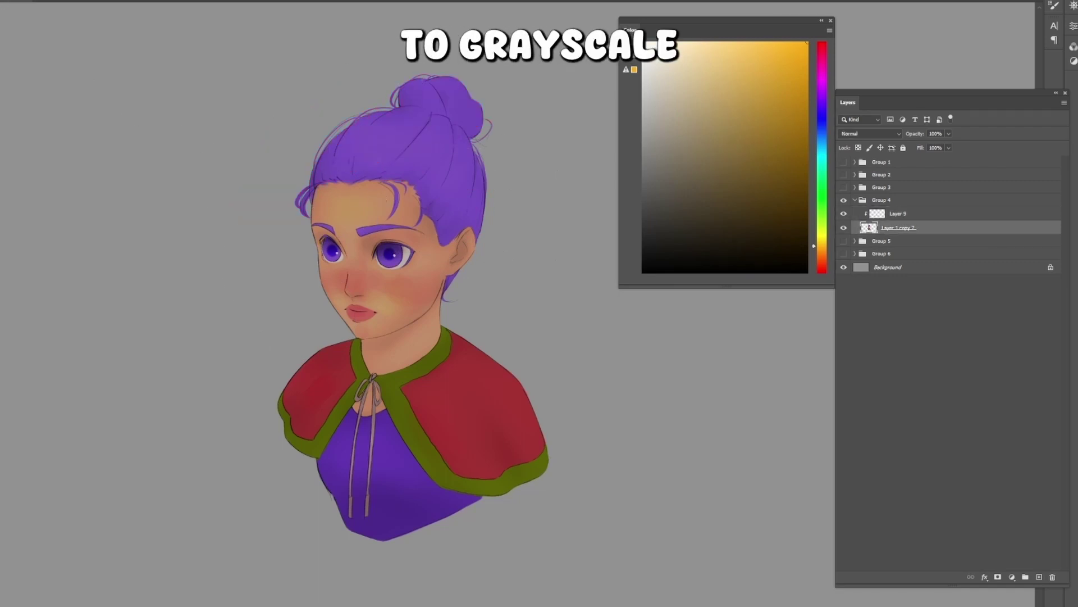
{"action": "left_click", "coordinate": [0, 0]}
{"action": "left_click", "coordinate": [19, 44]}
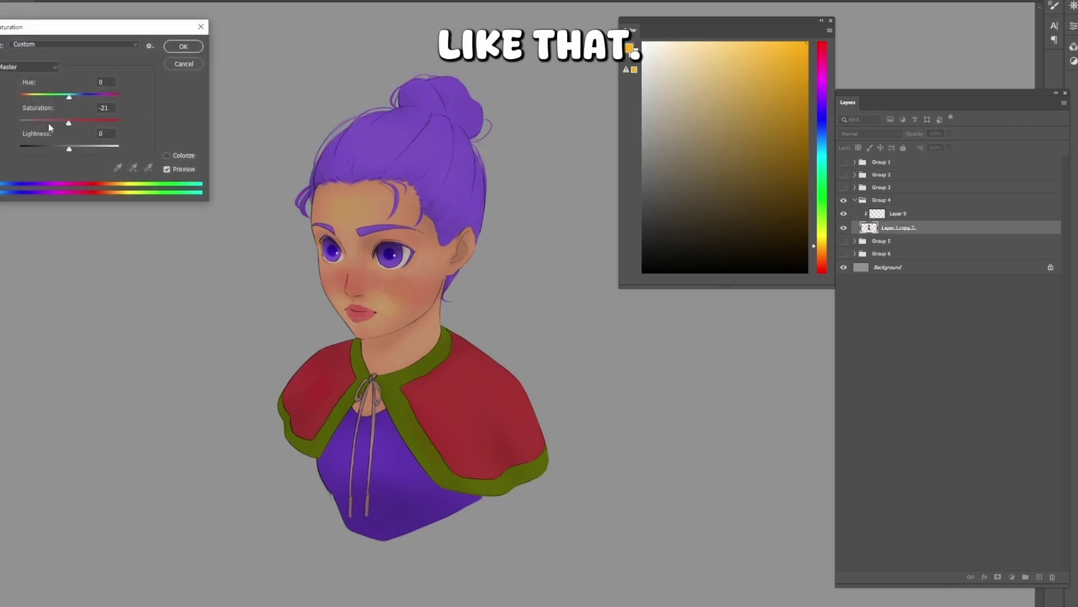
{"action": "left_click_drag", "start_coordinate": [49, 128], "coordinate": [21, 123]}
{"action": "left_click", "coordinate": [184, 46]}
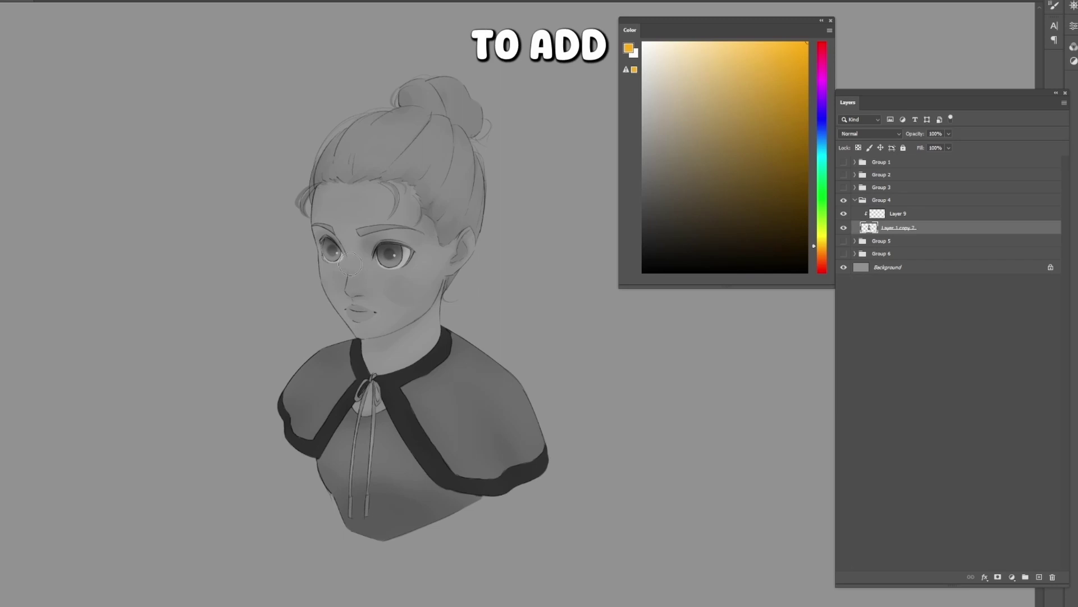
- Choose a bright cyan-blue and paint it over the grayscale hair on the Color layer
{"action": "left_click", "coordinate": [901, 217]}
{"action": "left_click", "coordinate": [822, 268]}
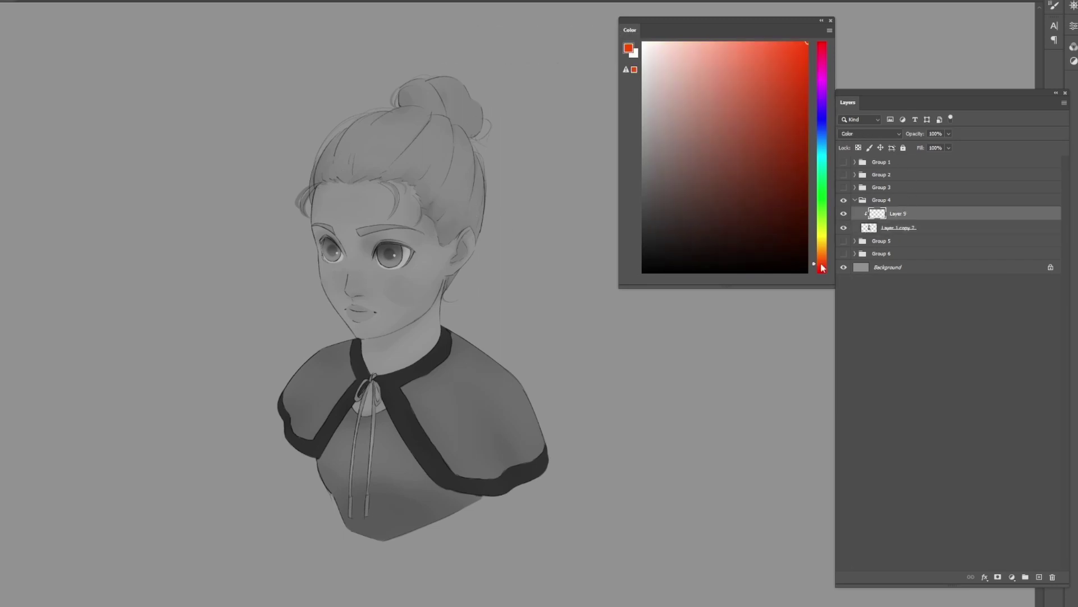
{"action": "left_click", "coordinate": [822, 147]}
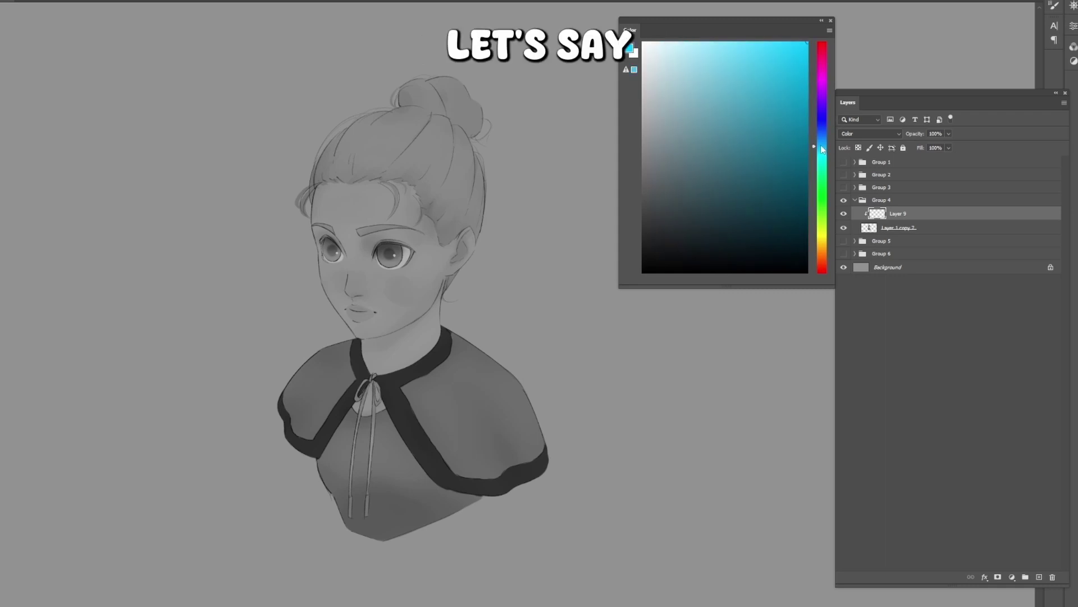
{"action": "left_click_drag", "start_coordinate": [792, 101], "coordinate": [786, 102]}
{"action": "mouse_move", "coordinate": [396, 127]}
{"action": "left_mouse_down"}
{"action": "mouse_move", "coordinate": [426, 131]}
{"action": "mouse_move", "coordinate": [338, 122]}
{"action": "left_mouse_up"}
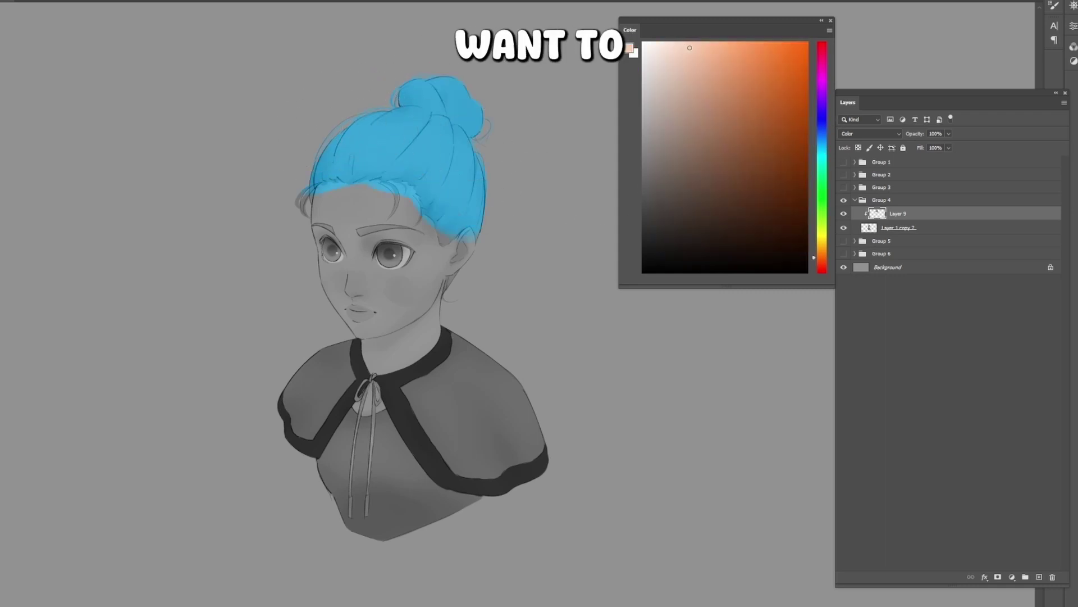
- Tint the face and neck with a light orange skin tone and the cape with light red on the Color layer
{"action": "left_click_drag", "start_coordinate": [683, 47], "coordinate": [681, 50]}
{"action": "mouse_move", "coordinate": [329, 207]}
{"action": "left_mouse_down"}
{"action": "mouse_move", "coordinate": [365, 204]}
{"action": "mouse_move", "coordinate": [459, 251]}
{"action": "left_mouse_up"}
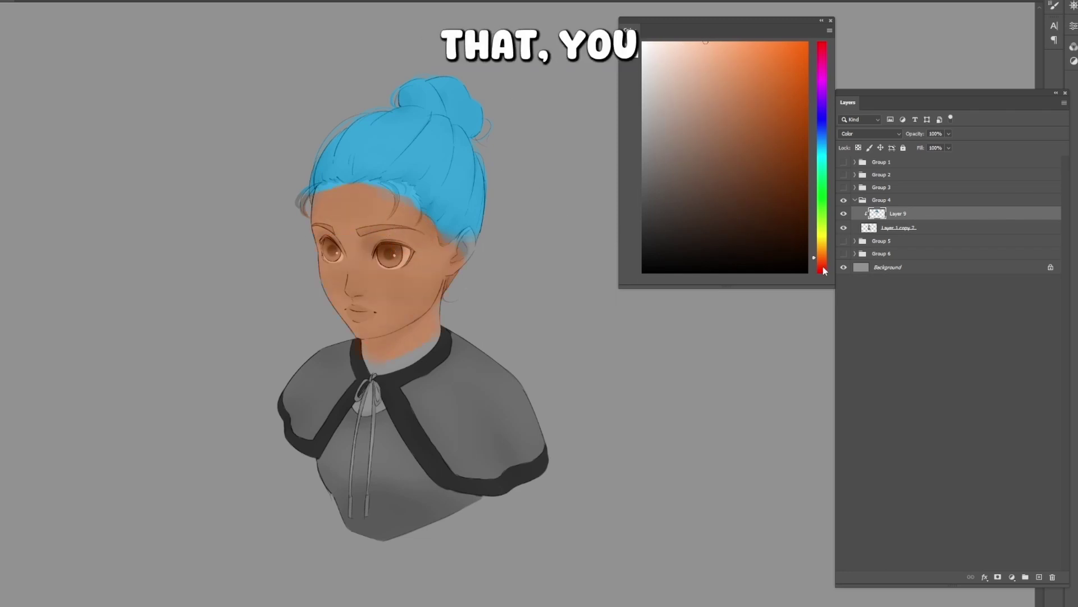
{"action": "left_click", "coordinate": [824, 270]}
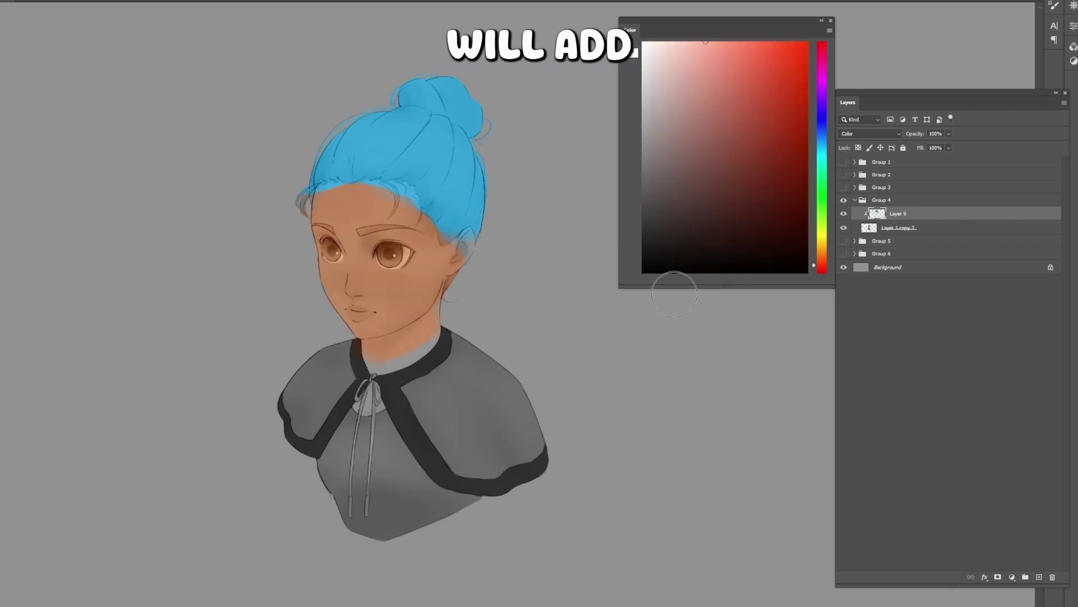
{"action": "mouse_move", "coordinate": [335, 362]}
{"action": "left_mouse_down"}
{"action": "mouse_move", "coordinate": [284, 384]}
{"action": "mouse_move", "coordinate": [309, 386]}
{"action": "left_mouse_up"}
{"action": "mouse_move", "coordinate": [416, 396]}
{"action": "left_mouse_down"}
{"action": "mouse_move", "coordinate": [475, 350]}
{"action": "mouse_move", "coordinate": [464, 433]}
{"action": "mouse_move", "coordinate": [479, 450]}
{"action": "mouse_move", "coordinate": [496, 428]}
{"action": "left_mouse_up"}
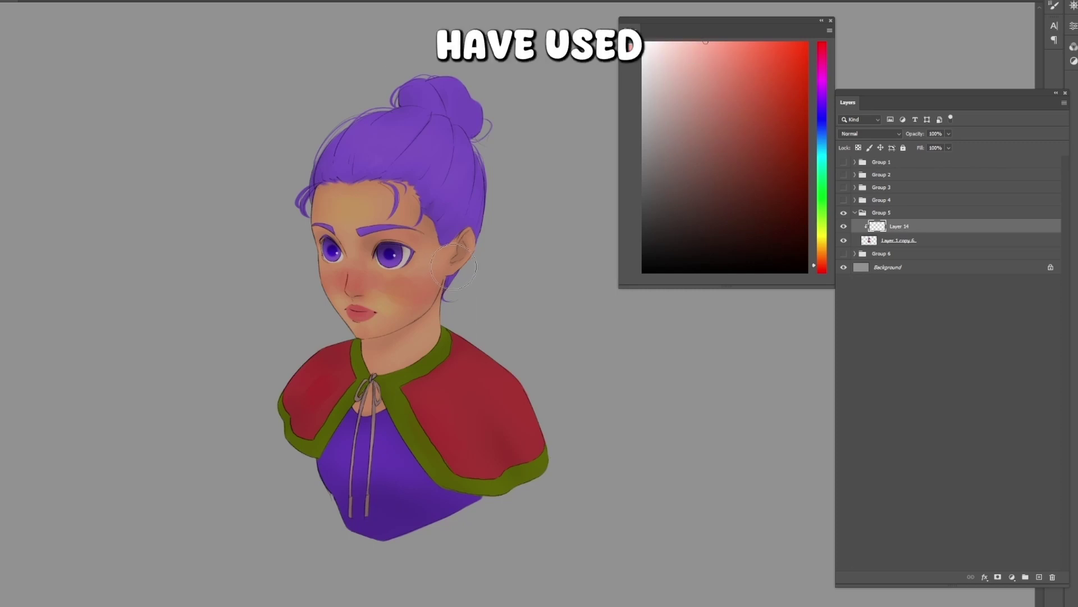
- Set the clipped layer in Group 5 to Darken, sample the hair's purple and choose a lighter violet from it
{"action": "left_click", "coordinate": [871, 135]}
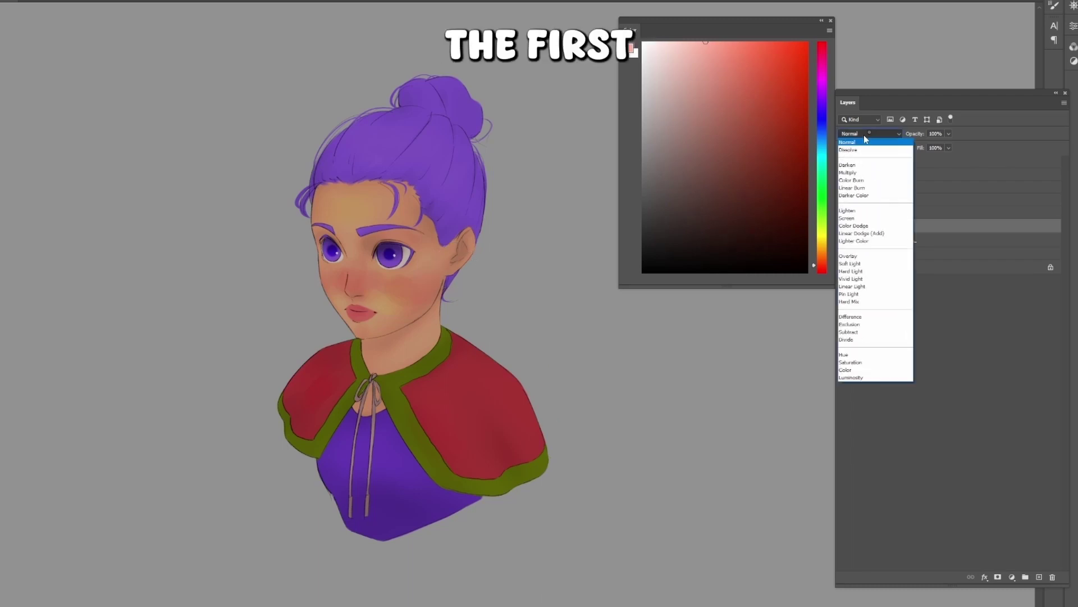
{"action": "left_click", "coordinate": [849, 166]}
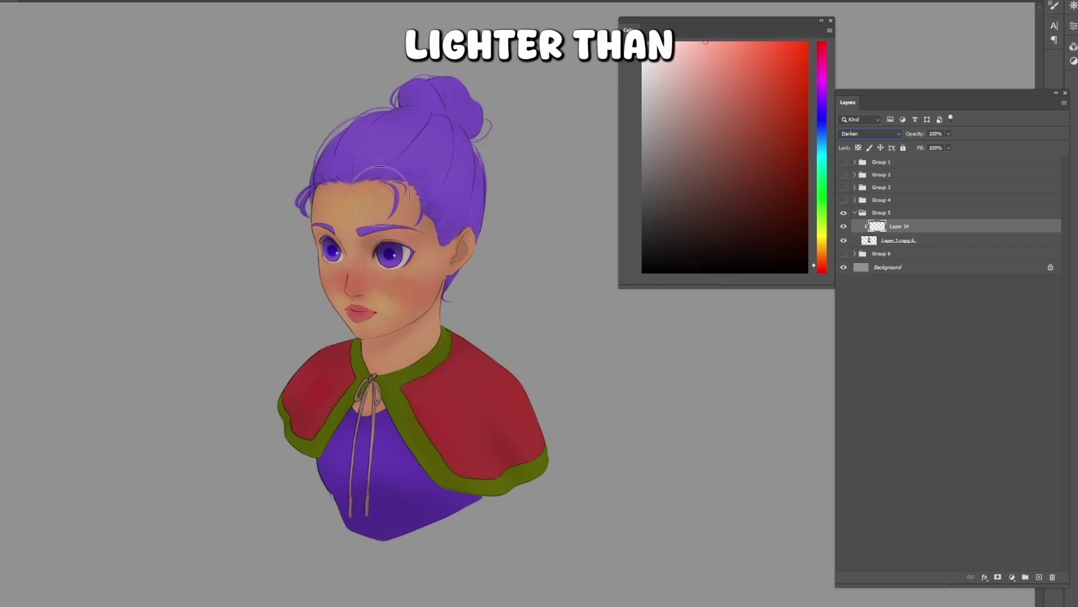
{"action": "key", "text": "alt"}
{"action": "left_click", "coordinate": [439, 144], "text": "alt"}
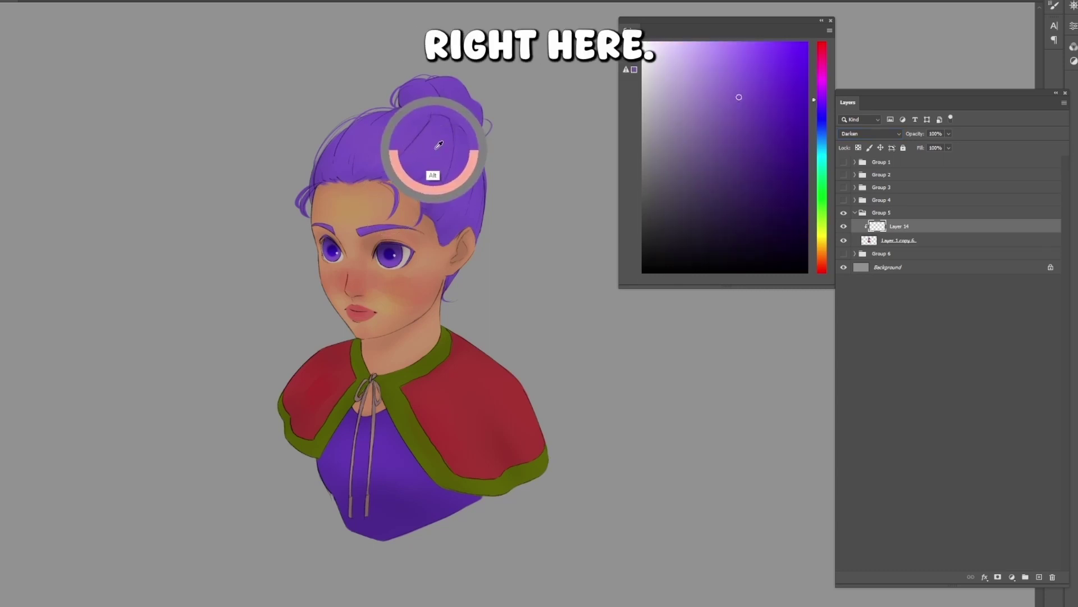
{"action": "left_click_drag", "start_coordinate": [739, 97], "coordinate": [732, 67]}
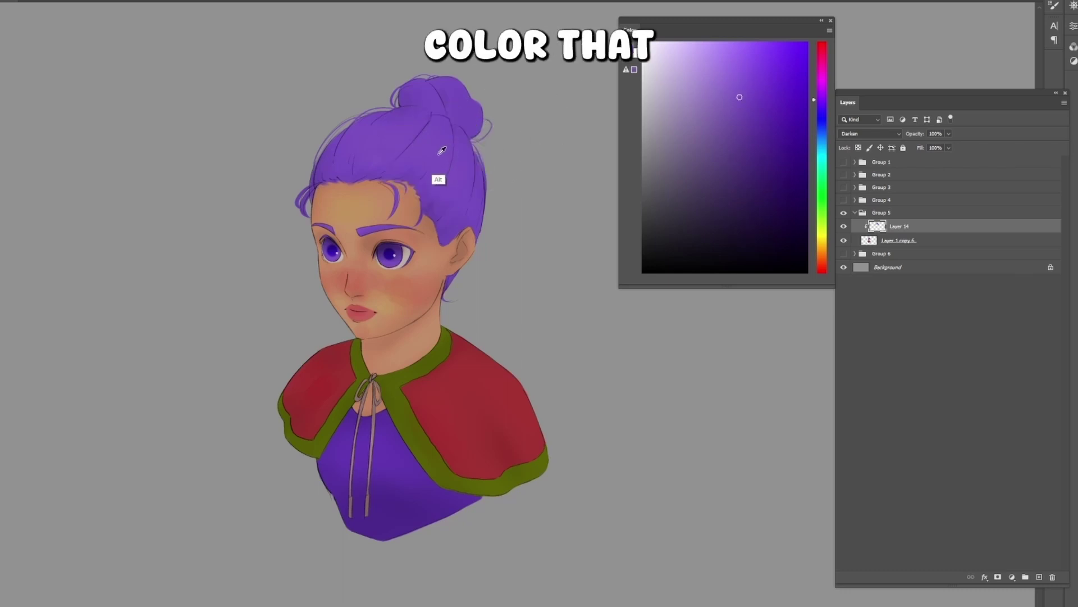
- Try a darker, muted purple stroke over the back of the hair on the Darken layer
{"action": "mouse_move", "coordinate": [755, 120]}
{"action": "left_mouse_down"}
{"action": "mouse_move", "coordinate": [745, 138]}
{"action": "mouse_move", "coordinate": [696, 157]}
{"action": "mouse_move", "coordinate": [725, 154]}
{"action": "left_mouse_up"}
{"action": "mouse_move", "coordinate": [466, 168]}
{"action": "left_mouse_down"}
{"action": "mouse_move", "coordinate": [347, 131]}
{"action": "mouse_move", "coordinate": [331, 145]}
{"action": "mouse_move", "coordinate": [403, 145]}
{"action": "mouse_move", "coordinate": [449, 113]}
{"action": "mouse_move", "coordinate": [461, 212]}
{"action": "left_mouse_up"}
{"action": "key", "text": "ctrl+z"}
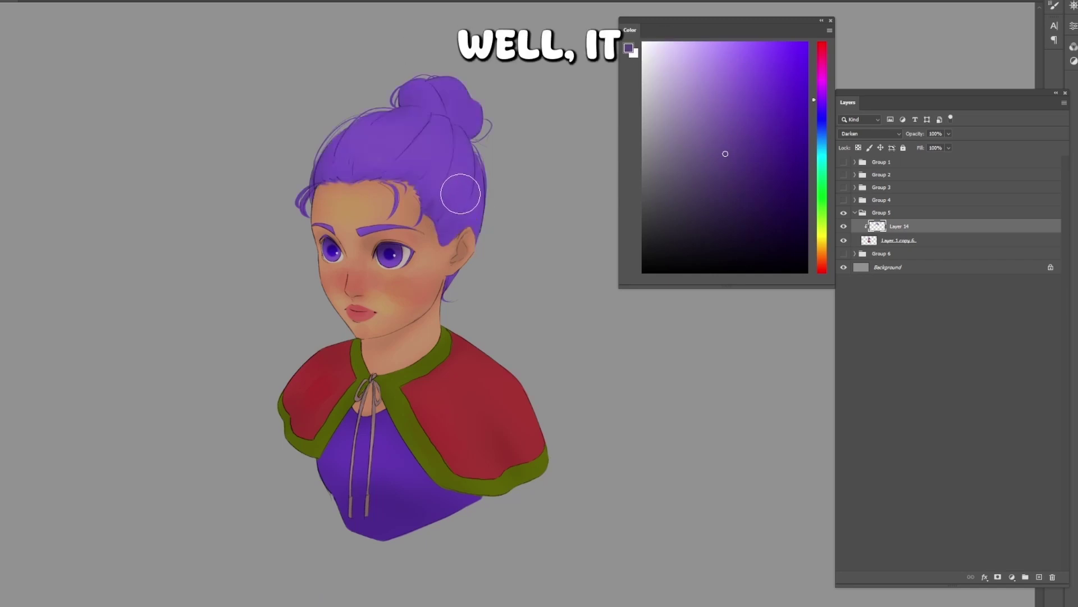
- Set a clipped layer beneath the Darken layer to Screen and paint pale, muted light over the front of the hair, face and cape
{"action": "key", "text": "alt+bracketleft"}
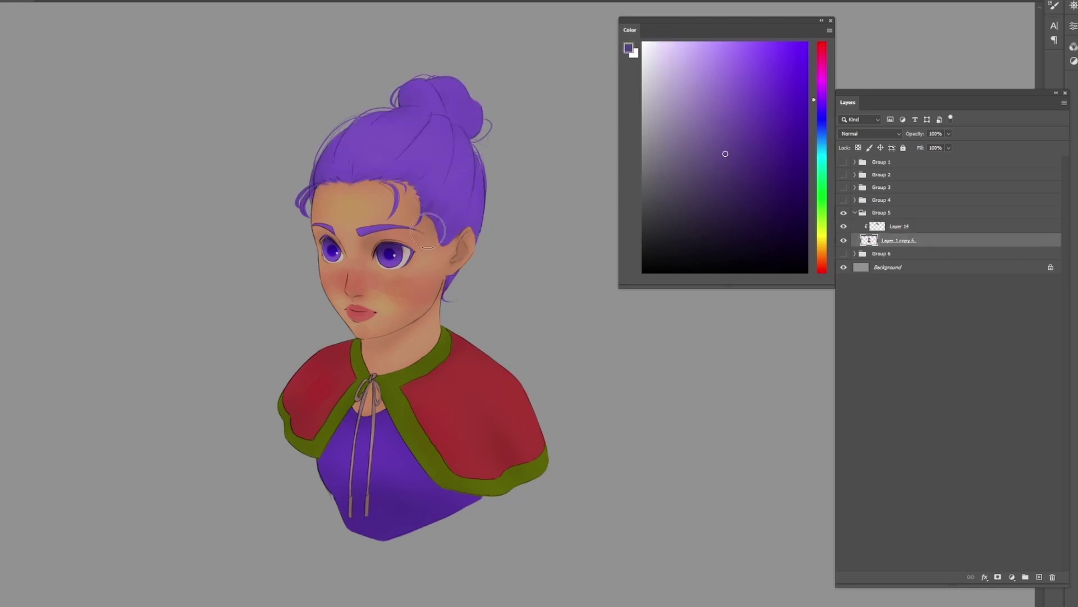
{"action": "left_click", "coordinate": [869, 134]}
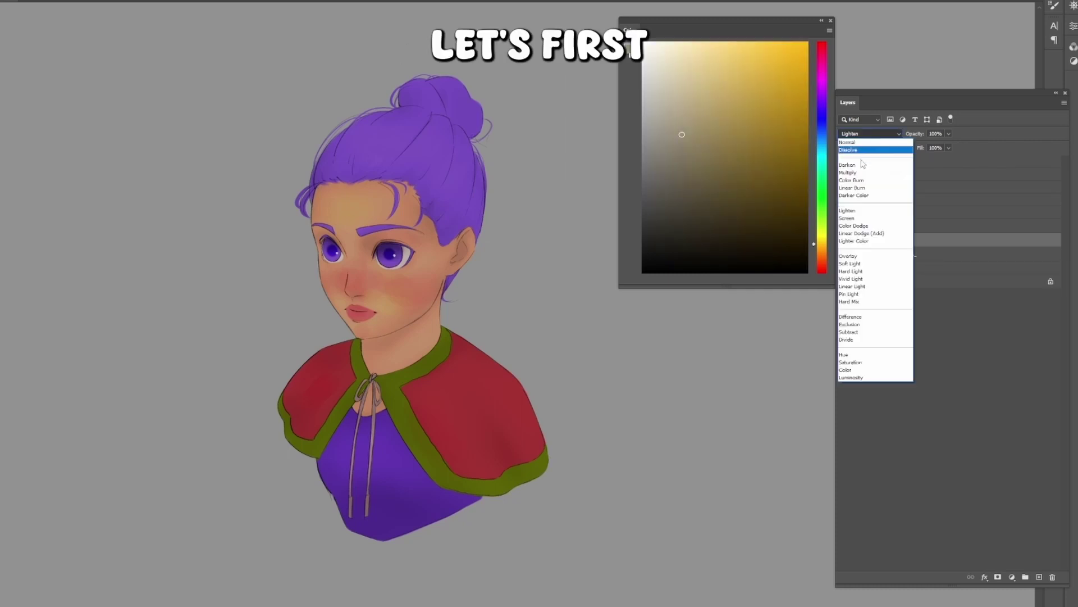
{"action": "left_click", "coordinate": [852, 219]}
{"action": "left_click", "coordinate": [687, 72]}
{"action": "mouse_move", "coordinate": [332, 163]}
{"action": "left_mouse_down"}
{"action": "mouse_move", "coordinate": [311, 188]}
{"action": "mouse_move", "coordinate": [310, 138]}
{"action": "mouse_move", "coordinate": [325, 289]}
{"action": "left_mouse_up"}
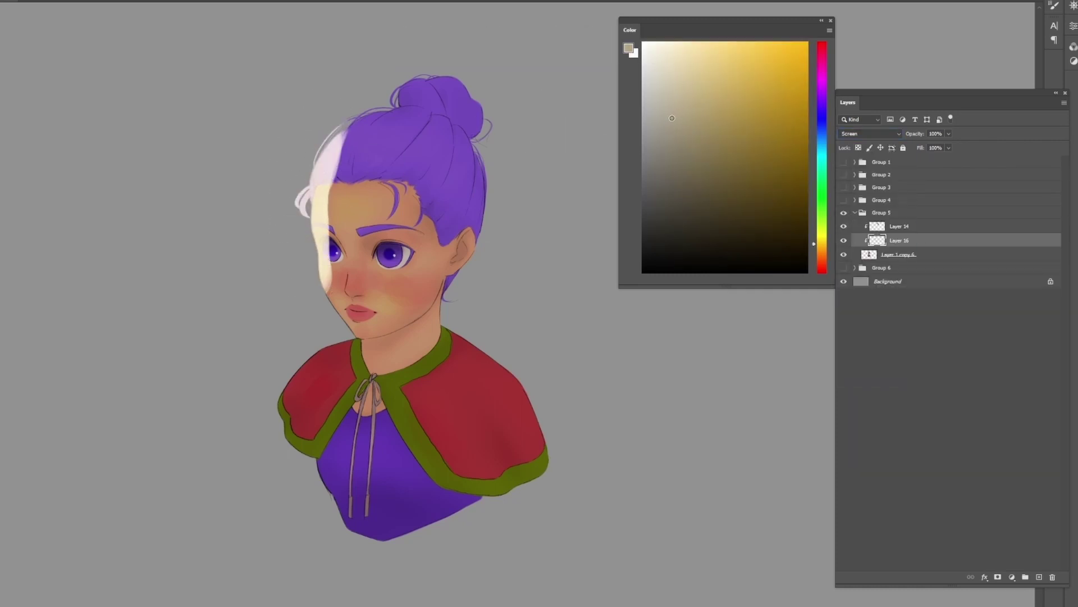
{"action": "mouse_move", "coordinate": [306, 180]}
{"action": "left_mouse_down"}
{"action": "mouse_move", "coordinate": [298, 191]}
{"action": "mouse_move", "coordinate": [324, 327]}
{"action": "mouse_move", "coordinate": [319, 307]}
{"action": "mouse_move", "coordinate": [301, 388]}
{"action": "mouse_move", "coordinate": [323, 360]}
{"action": "left_mouse_up"}
{"action": "mouse_move", "coordinate": [337, 174]}
{"action": "left_mouse_down"}
{"action": "mouse_move", "coordinate": [362, 170]}
{"action": "mouse_move", "coordinate": [375, 124]}
{"action": "left_mouse_up"}
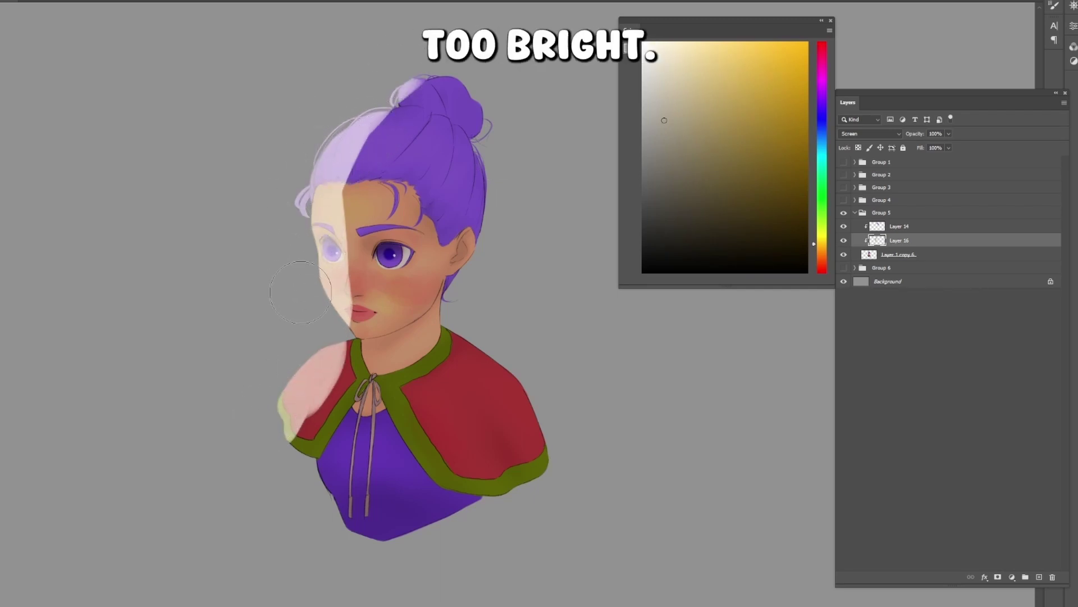
- Sample the lit forehead color and paint a slightly darker tone over the lit hair and face on the Darken layer
{"action": "left_click", "coordinate": [900, 227]}
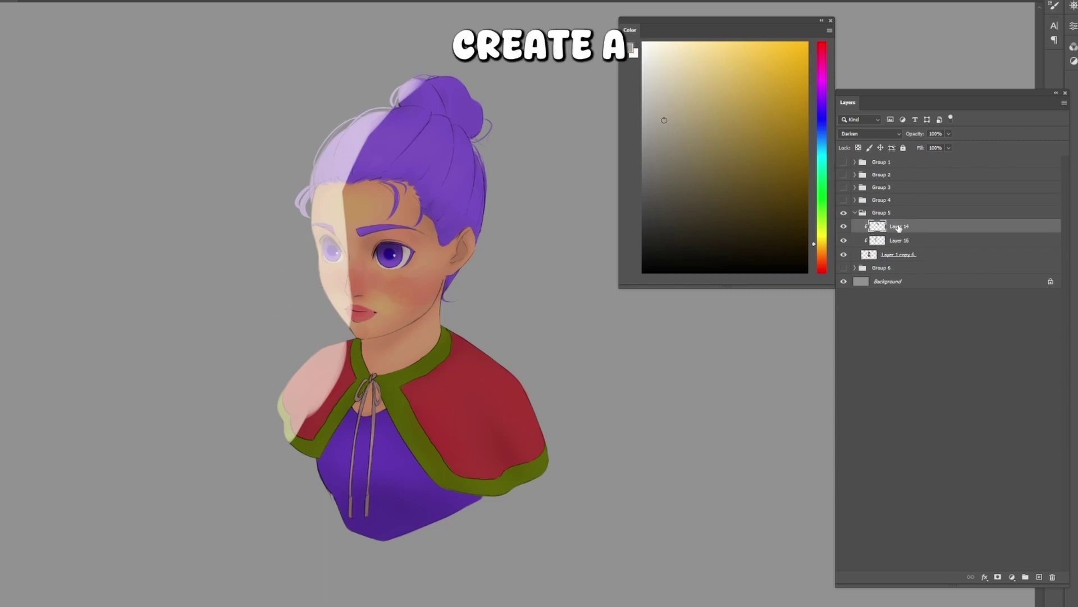
{"action": "left_click", "coordinate": [331, 202], "text": "alt"}
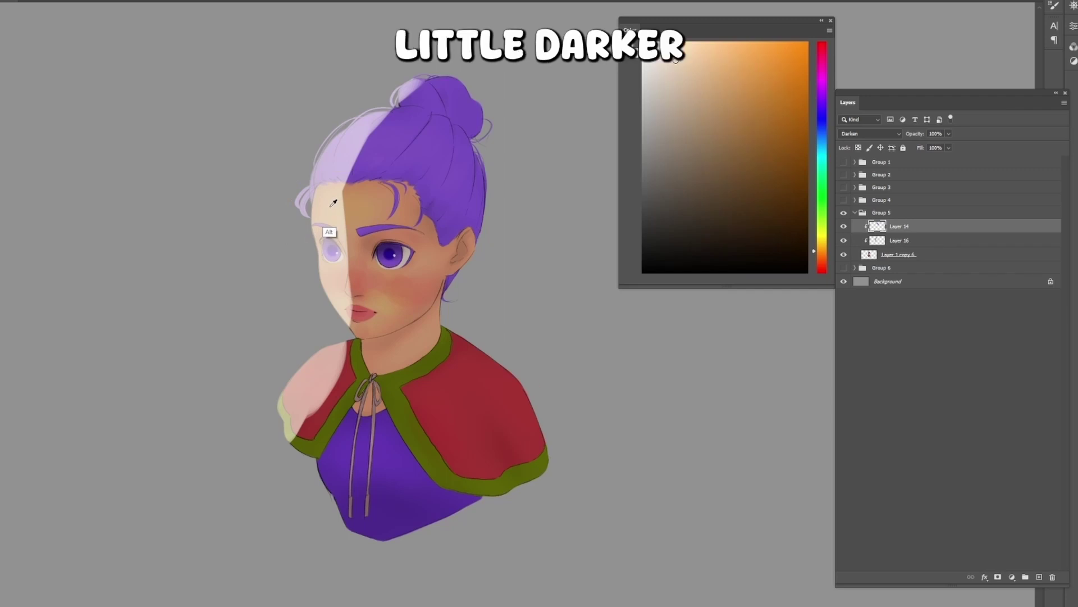
{"action": "left_click", "coordinate": [332, 203], "text": "alt"}
{"action": "mouse_move", "coordinate": [393, 119]}
{"action": "left_mouse_down"}
{"action": "mouse_move", "coordinate": [339, 116]}
{"action": "mouse_move", "coordinate": [349, 115]}
{"action": "mouse_move", "coordinate": [315, 261]}
{"action": "mouse_move", "coordinate": [336, 306]}
{"action": "left_mouse_up"}
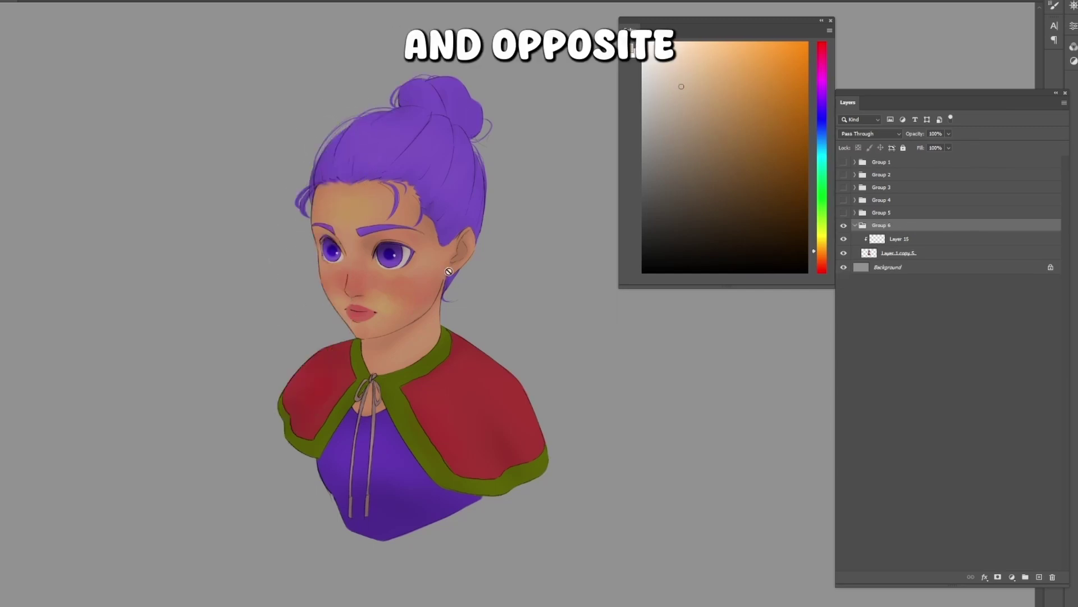
- Set the clipped layer in Group 6 to Lighten and sample the hair's purple as the brush color
{"action": "left_click", "coordinate": [911, 238]}
{"action": "left_click", "coordinate": [869, 133]}
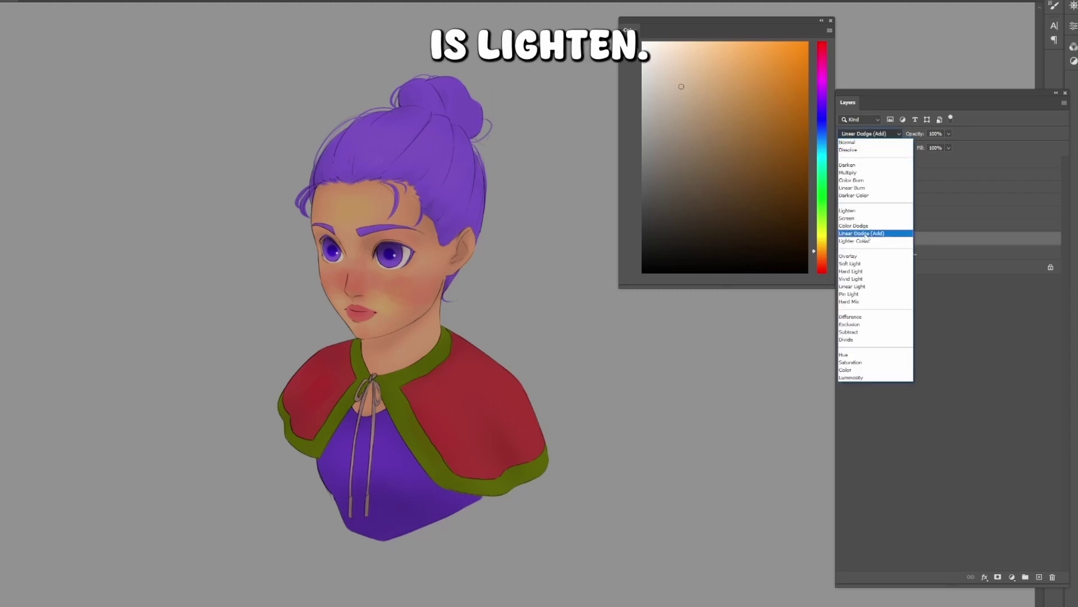
{"action": "left_click", "coordinate": [865, 218]}
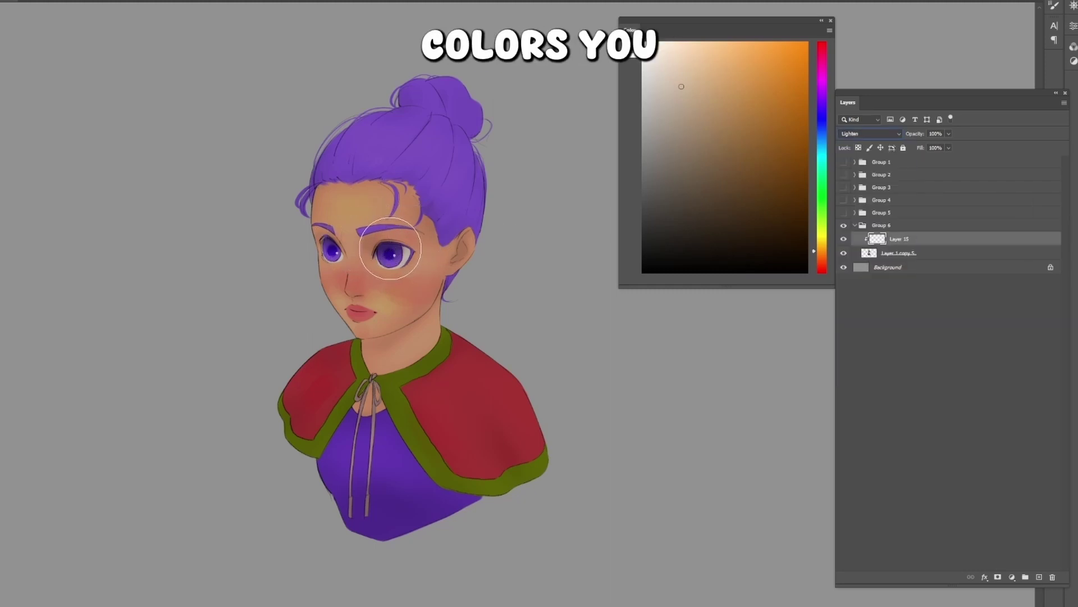
{"action": "left_click", "coordinate": [389, 140], "text": "alt"}
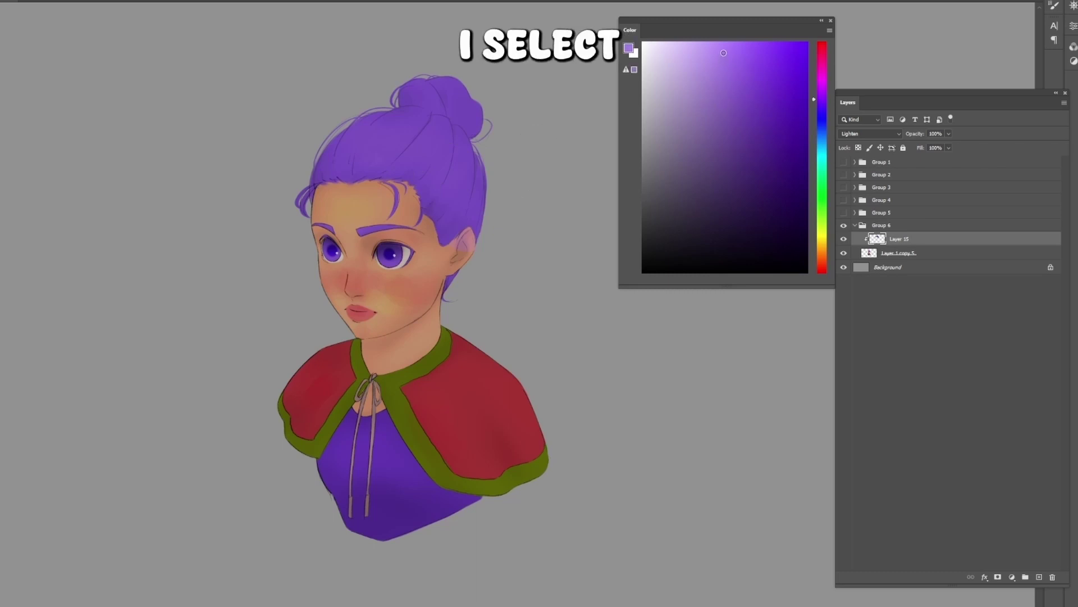
- Try a light purple stroke over the hair on the Lighten layer, and undo it
{"action": "mouse_move", "coordinate": [432, 93]}
{"action": "left_mouse_down"}
{"action": "mouse_move", "coordinate": [460, 185]}
{"action": "mouse_move", "coordinate": [421, 182]}
{"action": "left_mouse_up"}
{"action": "key", "text": "ctrl+z"}
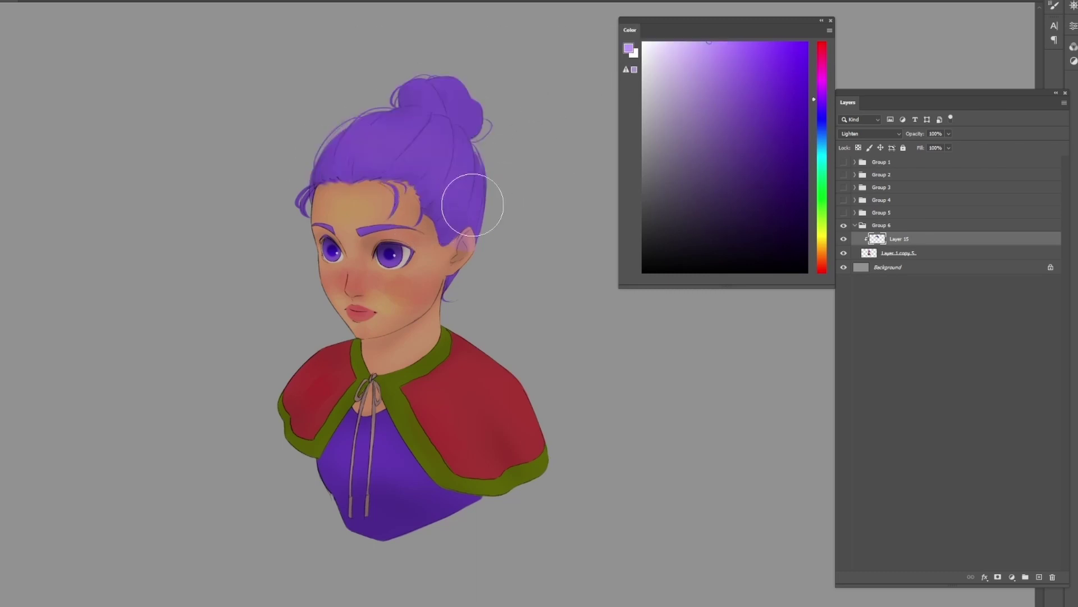
- Add a clipped Multiply layer beneath the Lighten layer and paint a dark brown shadow over the neck and adjoining cape
{"action": "left_click", "coordinate": [876, 253]}
{"action": "key", "text": "ctrl+alt+shift+n"}
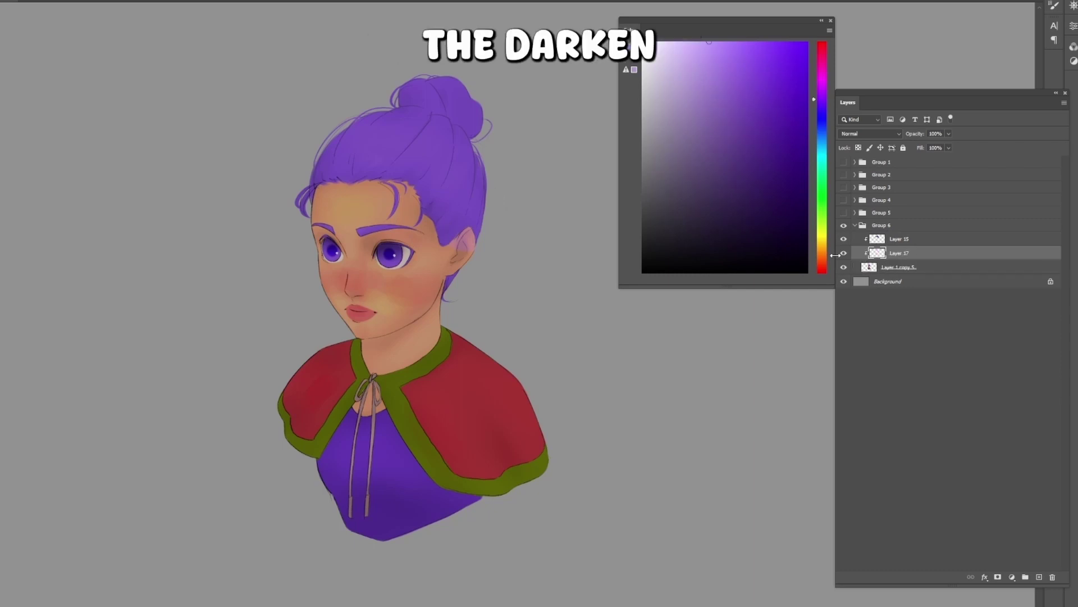
{"action": "left_click_drag", "start_coordinate": [395, 217], "coordinate": [397, 222]}
{"action": "left_click", "coordinate": [870, 133]}
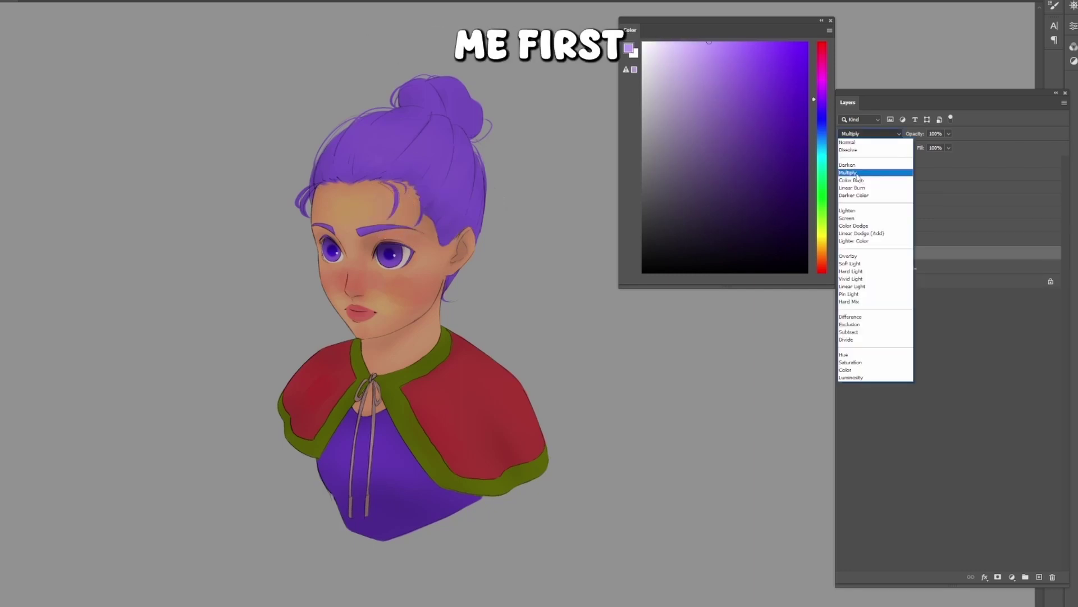
{"action": "left_click", "coordinate": [856, 173]}
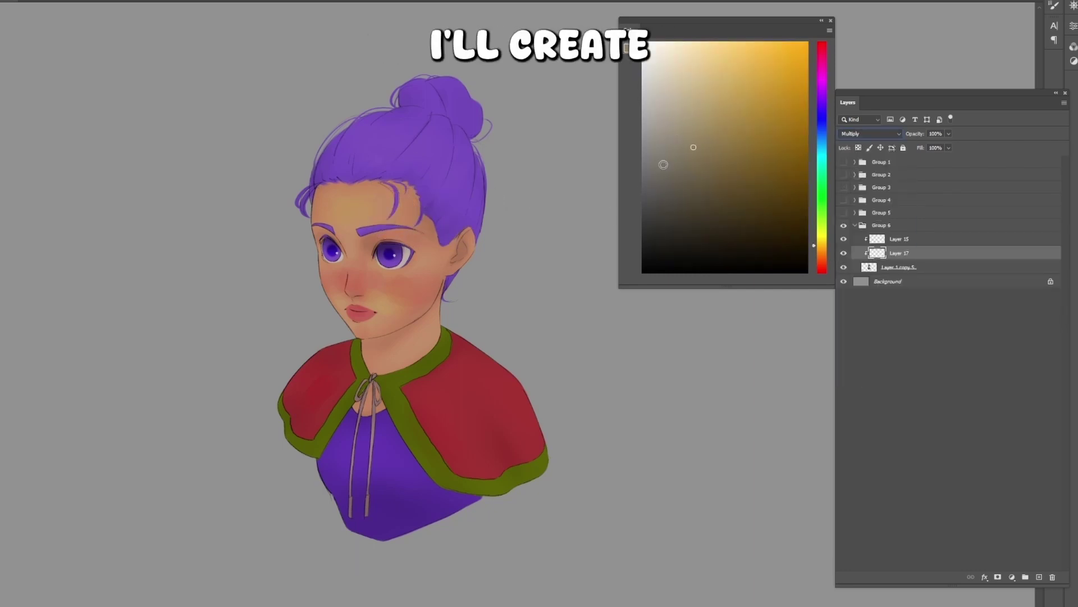
{"action": "left_click_drag", "start_coordinate": [446, 284], "coordinate": [439, 343]}
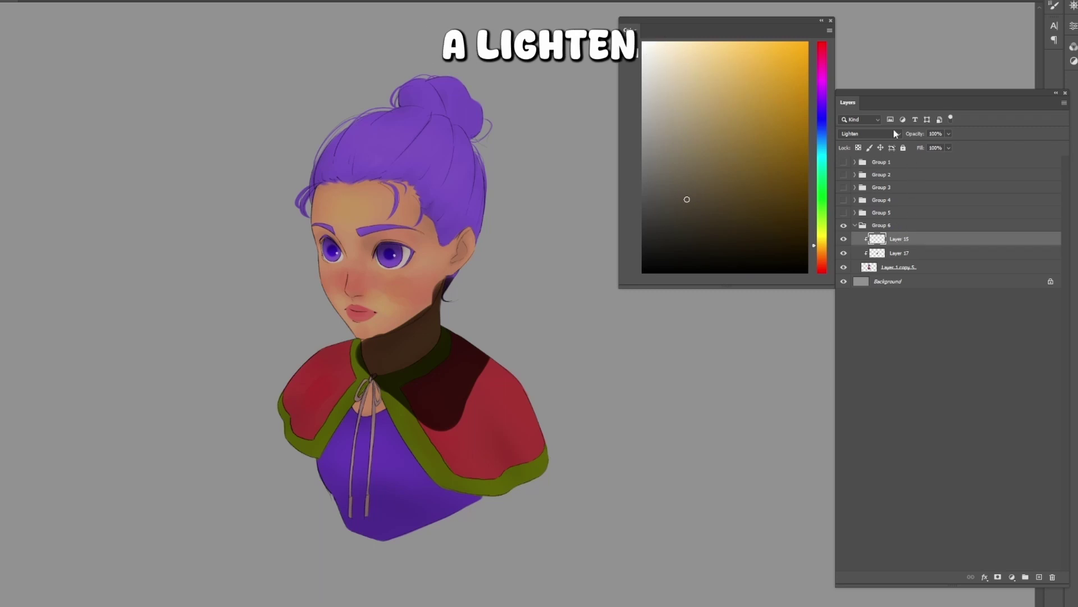
- Paint a dark brown over the shaded neck and cape on the Lighten layer and reduce the layer's opacity to about 58%
{"action": "key", "text": "alt"}
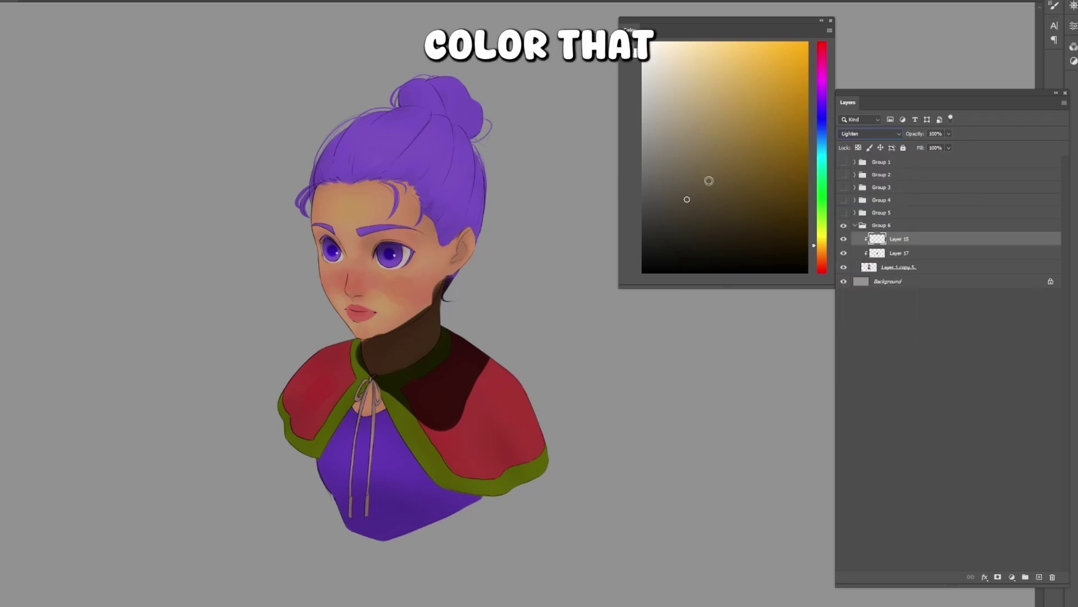
{"action": "left_click", "coordinate": [424, 344], "text": "alt"}
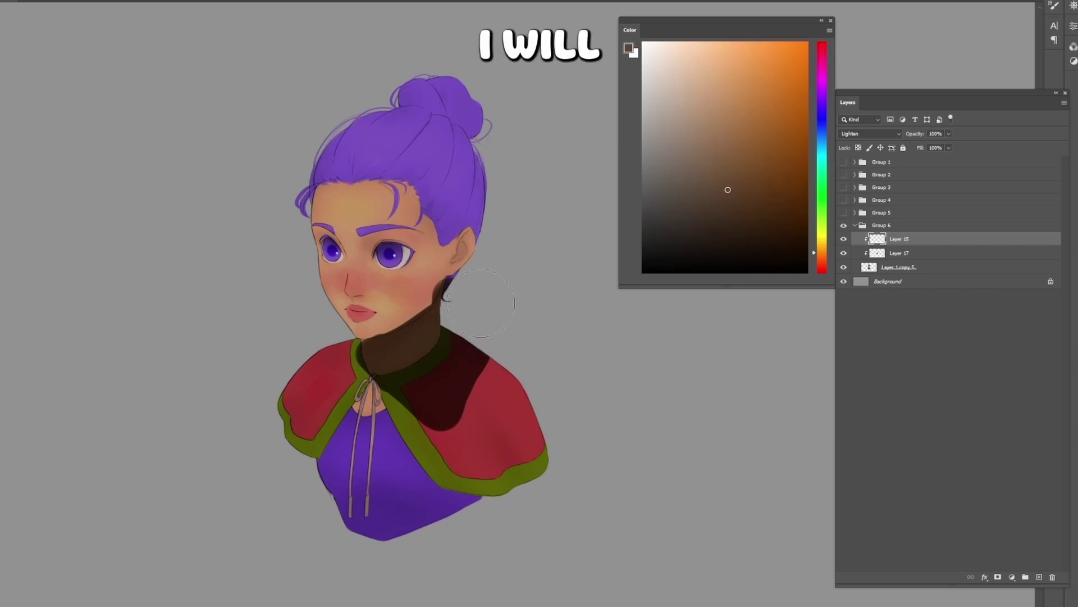
{"action": "mouse_move", "coordinate": [427, 337]}
{"action": "left_mouse_down"}
{"action": "mouse_move", "coordinate": [388, 365]}
{"action": "mouse_move", "coordinate": [462, 367]}
{"action": "mouse_move", "coordinate": [473, 315]}
{"action": "mouse_move", "coordinate": [457, 341]}
{"action": "mouse_move", "coordinate": [393, 348]}
{"action": "mouse_move", "coordinate": [426, 336]}
{"action": "left_mouse_up"}
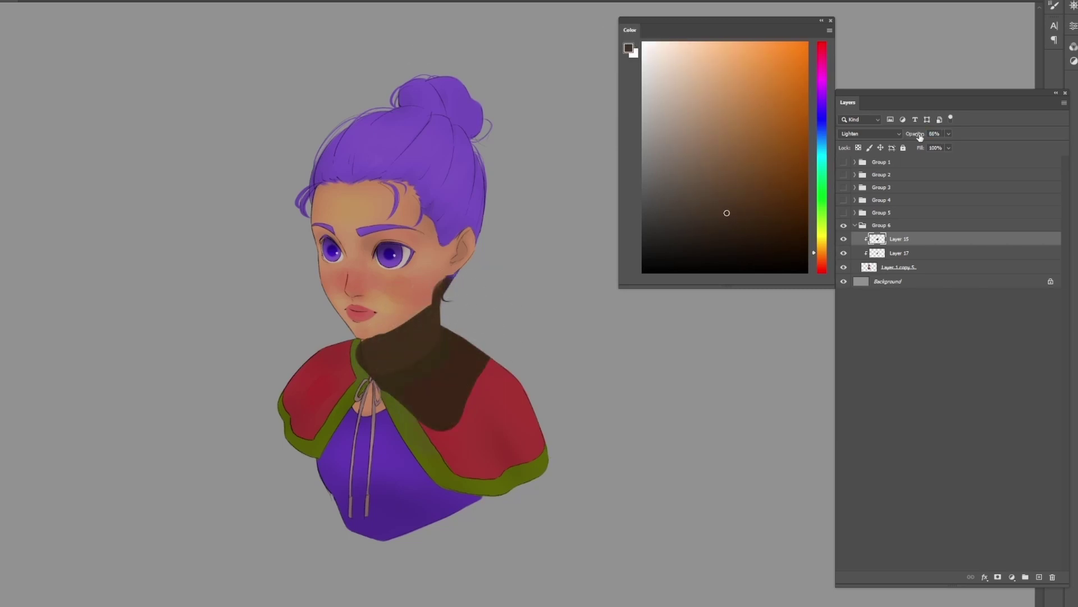
- Toggle the Lighten layer's visibility off and on to compare the neck and cape shadow with and without it
{"action": "left_click", "coordinate": [844, 239]}
{"action": "left_click", "coordinate": [845, 238]}
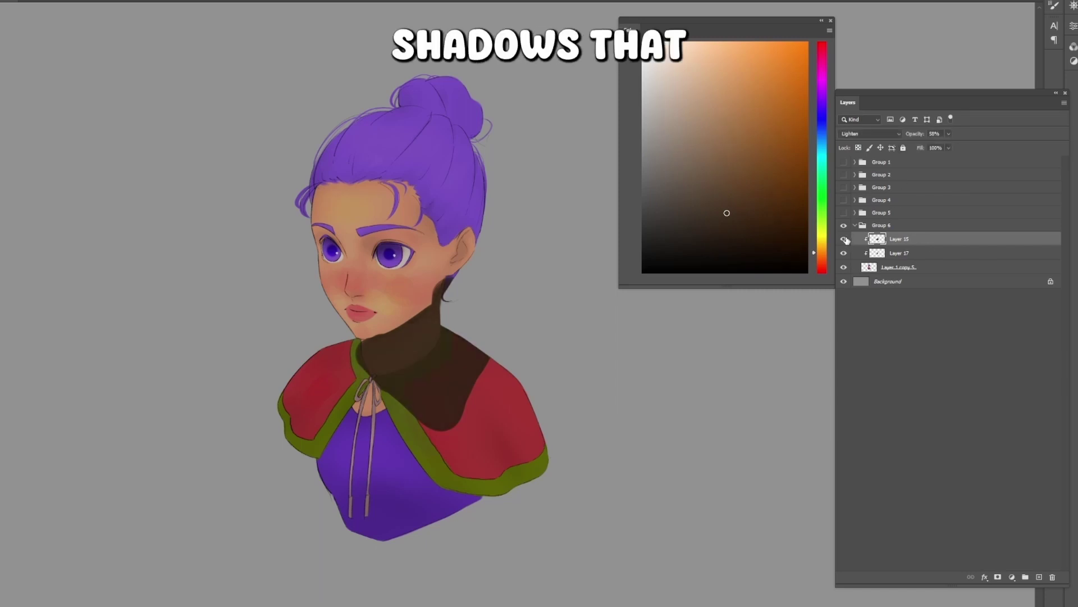
{"action": "left_click", "coordinate": [844, 239]}
{"action": "left_click", "coordinate": [844, 239]}
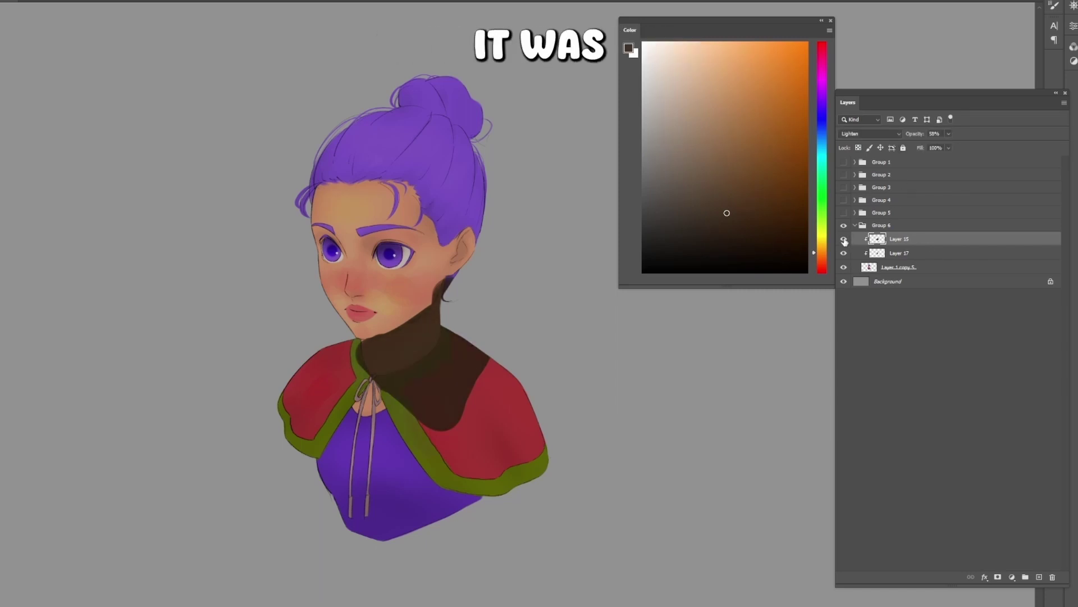